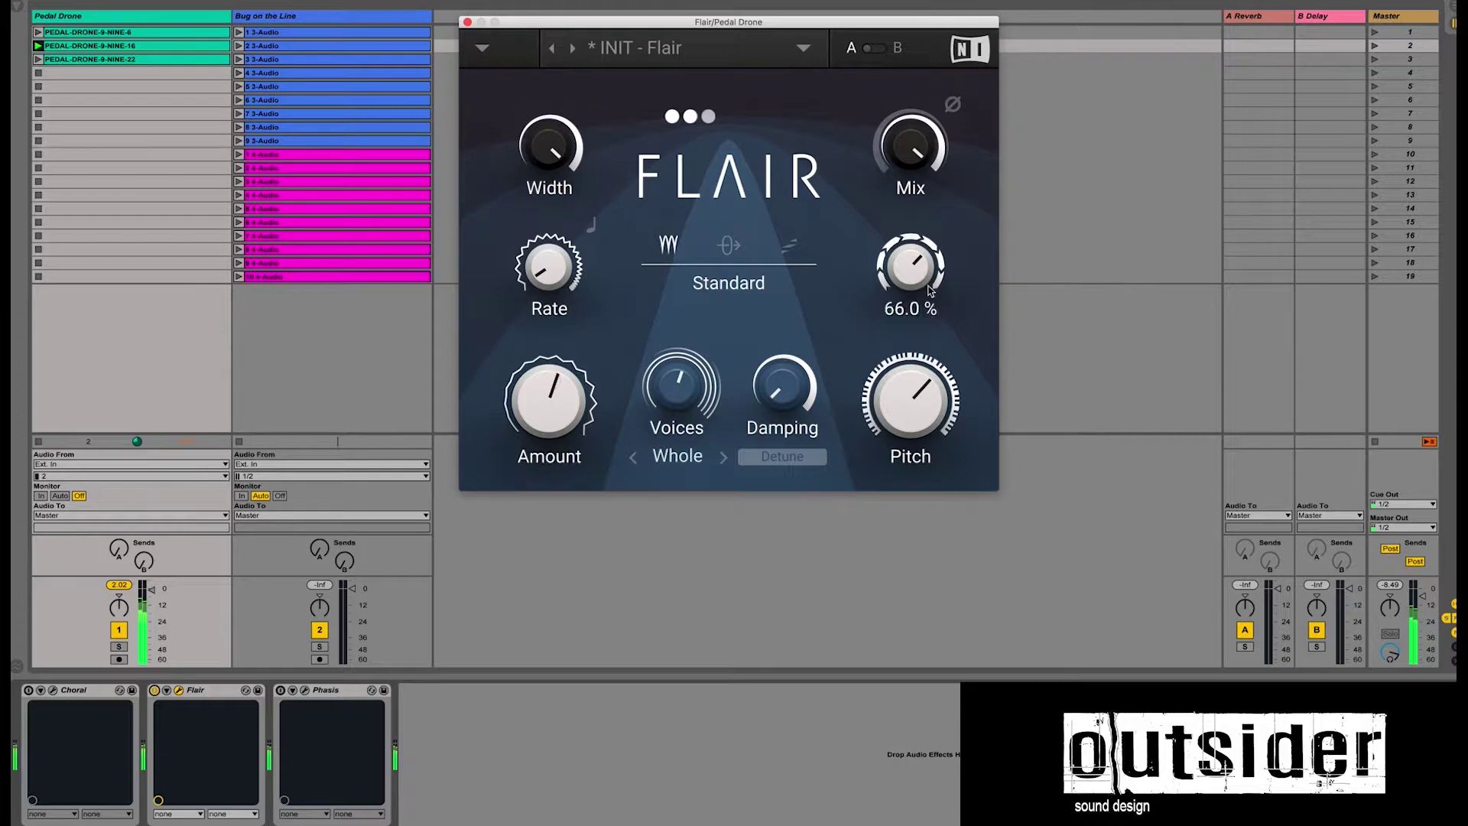
Step: Raise Flair's Feedback, set Voices to about 3.98 and lower Pitch to around its midpoint
{"action": "left_click_drag", "start_coordinate": [920, 274], "coordinate": [920, 239]}
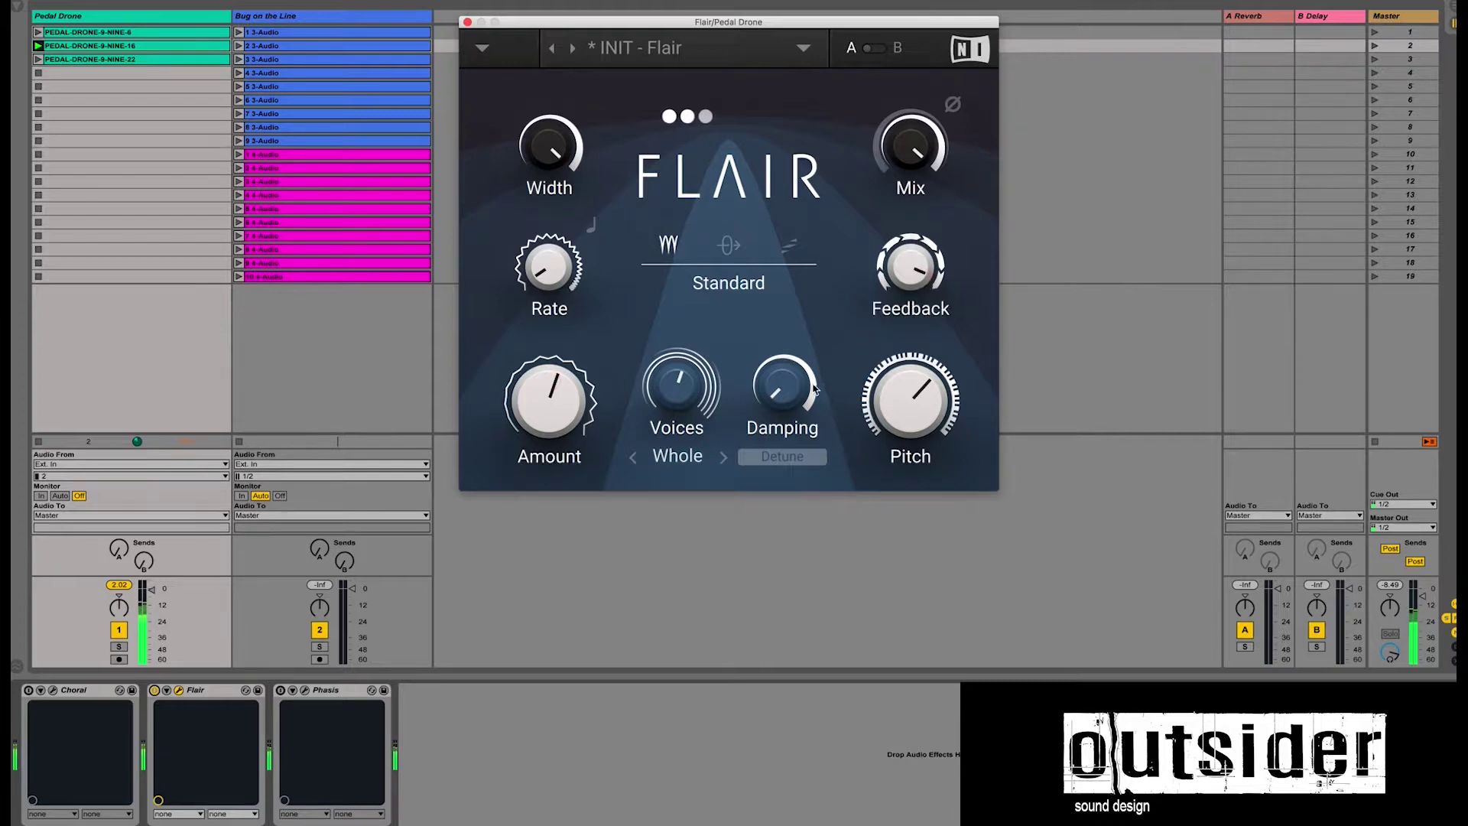
{"action": "left_click_drag", "start_coordinate": [678, 386], "coordinate": [679, 356]}
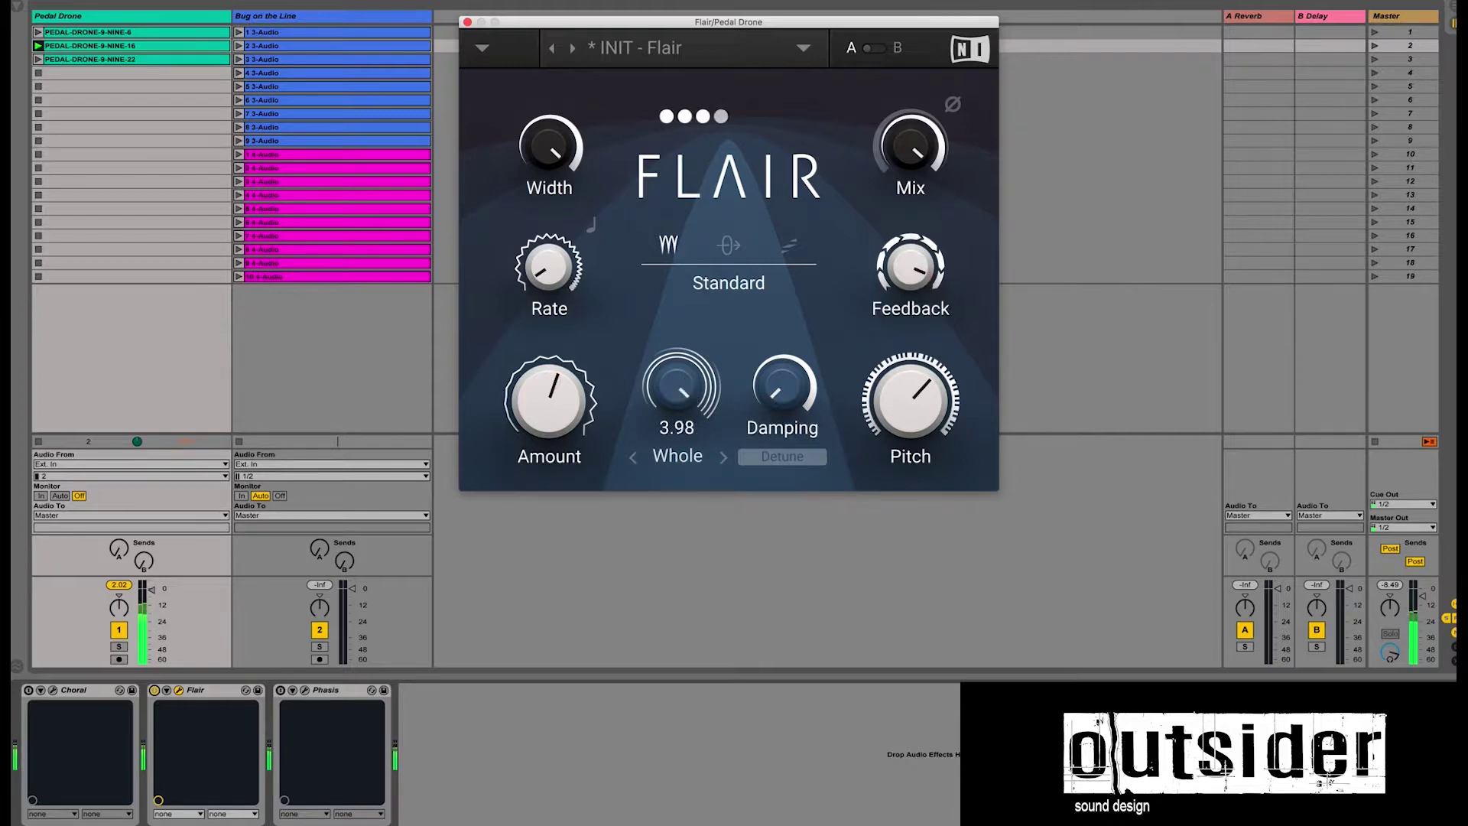
{"action": "left_click_drag", "start_coordinate": [908, 411], "coordinate": [909, 417]}
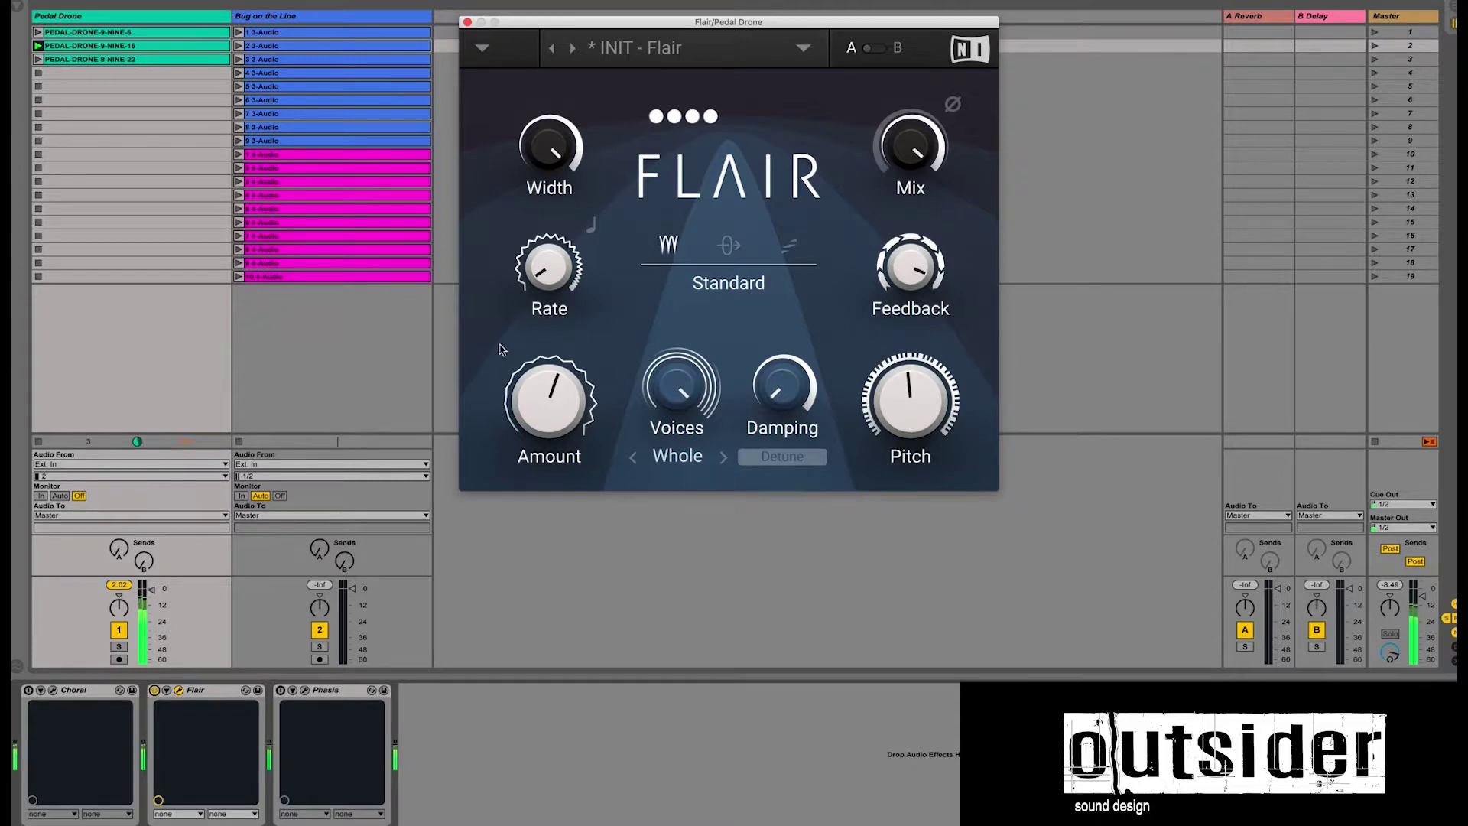
Step: Push the modulation to a Rate of 15.850 Hz and full Amount, with Width reduced to slightly above half
{"action": "mouse_move", "coordinate": [532, 371]}
{"action": "left_mouse_down"}
{"action": "mouse_move", "coordinate": [533, 330]}
{"action": "mouse_move", "coordinate": [533, 351]}
{"action": "left_mouse_up"}
{"action": "left_click_drag", "start_coordinate": [549, 148], "coordinate": [549, 206]}
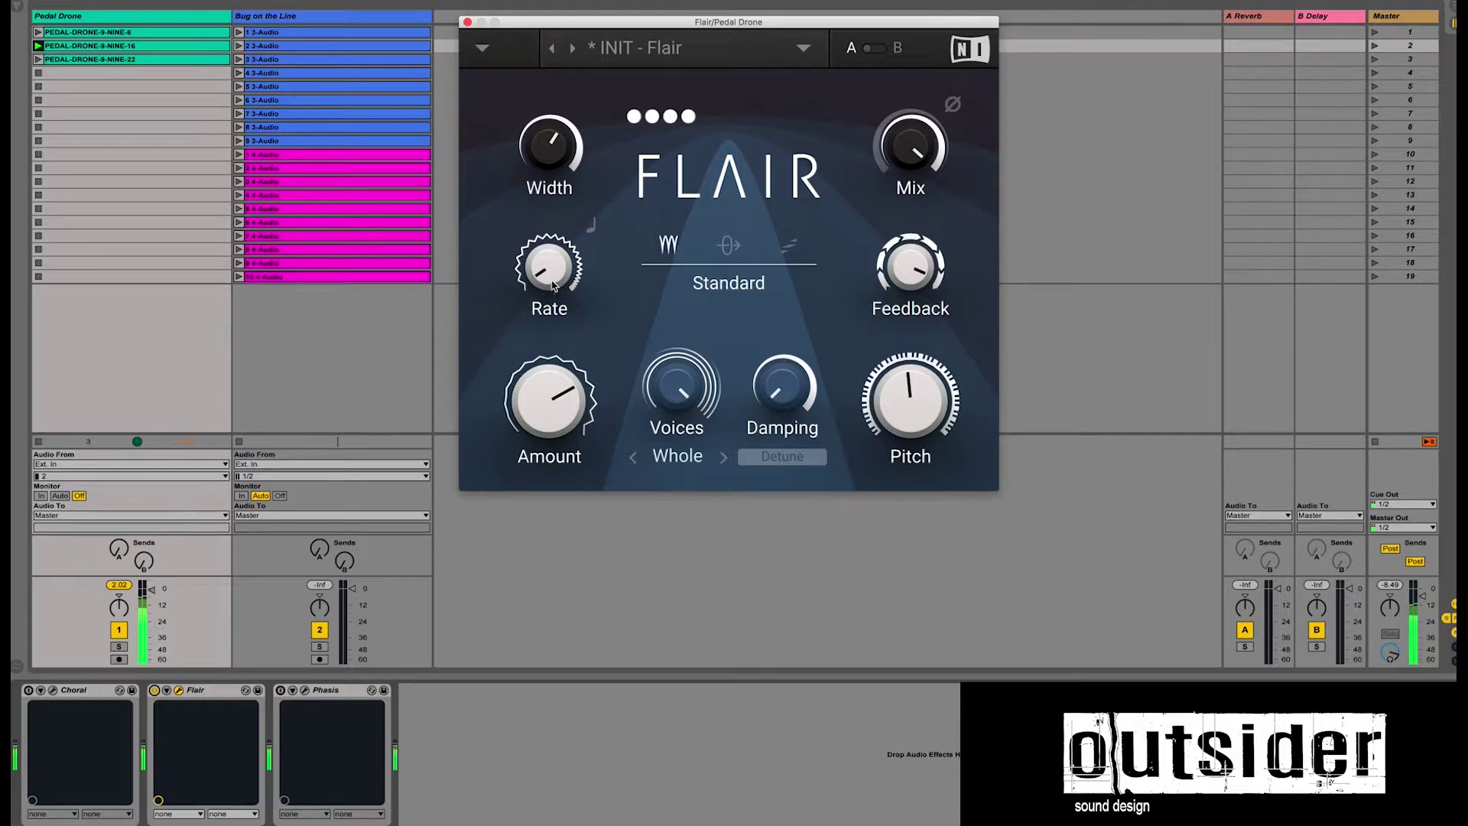
{"action": "left_click_drag", "start_coordinate": [551, 281], "coordinate": [551, 138]}
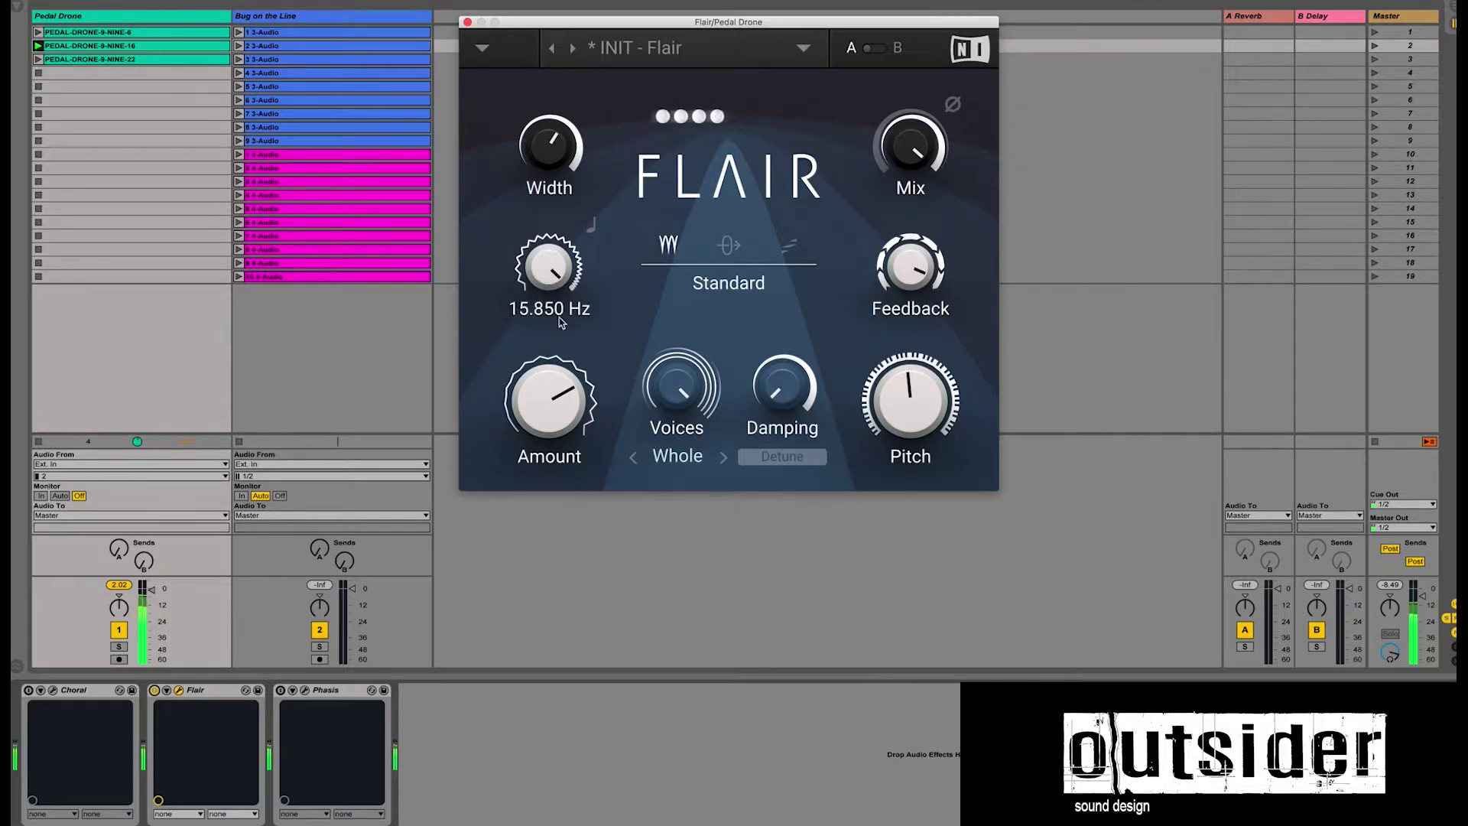
{"action": "left_click_drag", "start_coordinate": [551, 402], "coordinate": [550, 352]}
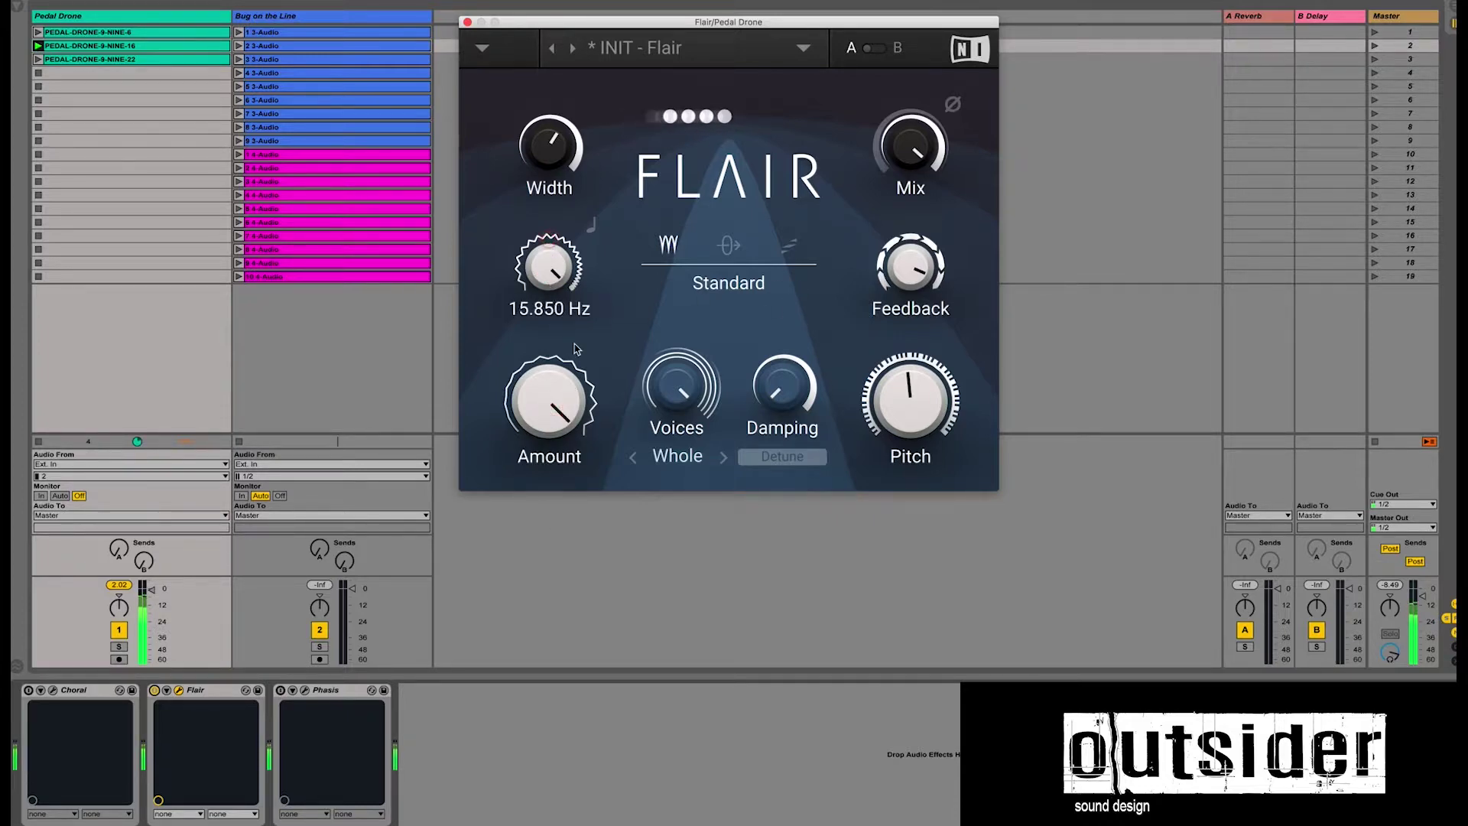
Step: Thin out the resonance by reducing Voices, lowering Pitch to D1 and setting Feedback to 45.5 %
{"action": "left_click_drag", "start_coordinate": [643, 383], "coordinate": [644, 399]}
{"action": "left_click_drag", "start_coordinate": [917, 393], "coordinate": [917, 412]}
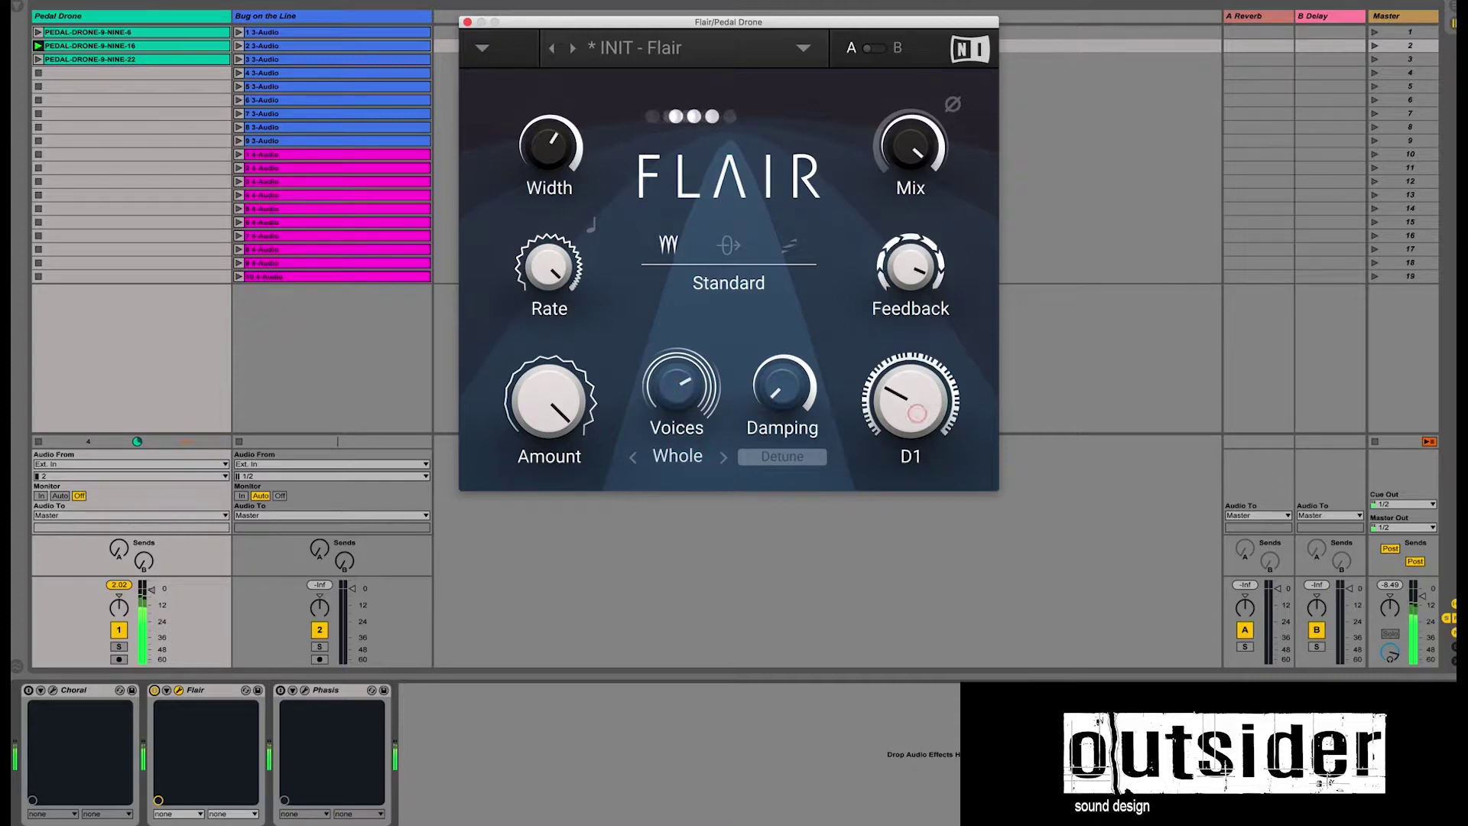
{"action": "left_click_drag", "start_coordinate": [910, 267], "coordinate": [910, 248]}
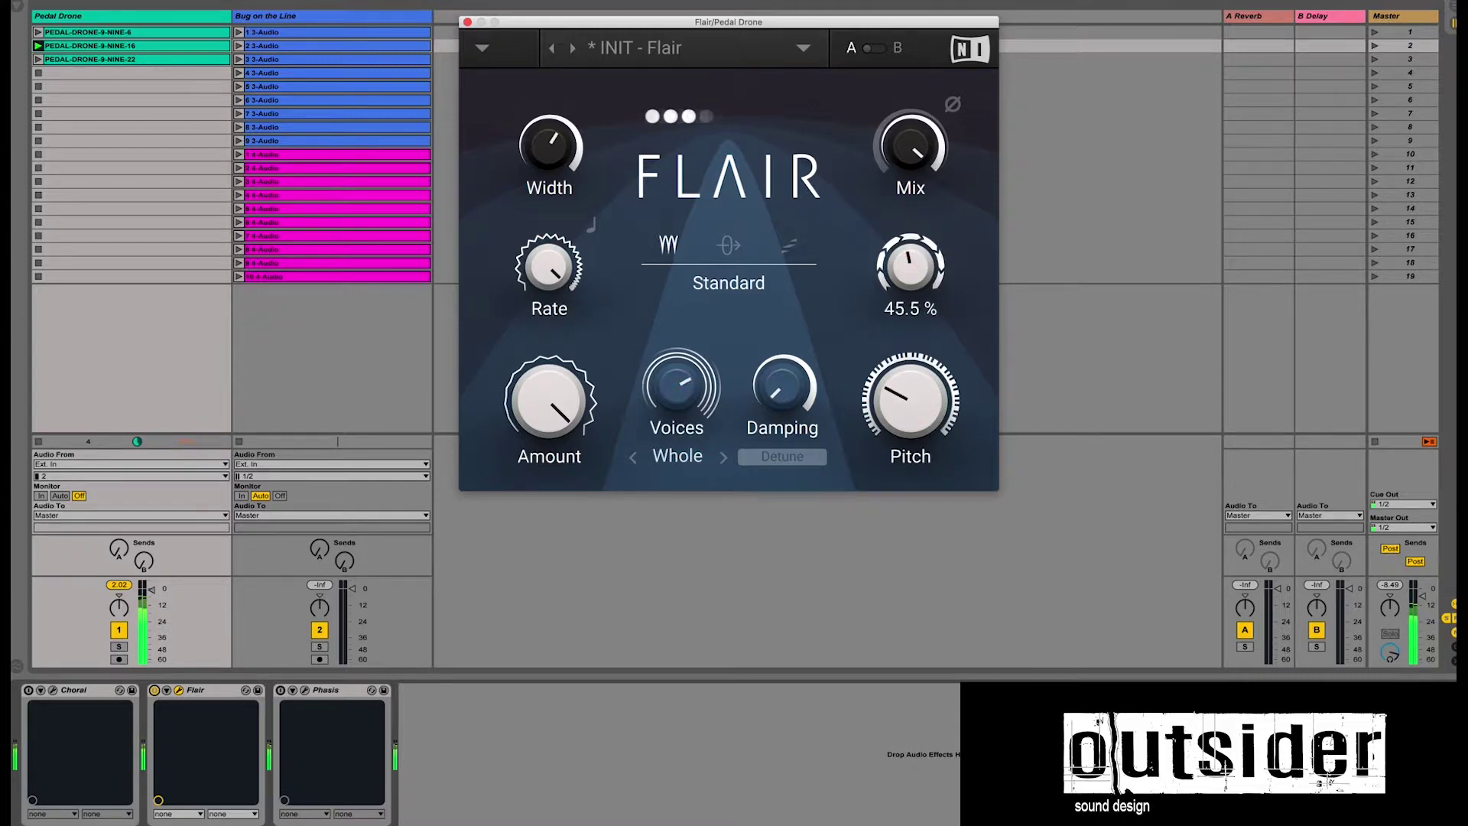
Step: Increase the stereo Width to nearly full and set the Mix to 96.5 %
{"action": "left_click_drag", "start_coordinate": [572, 178], "coordinate": [575, 151]}
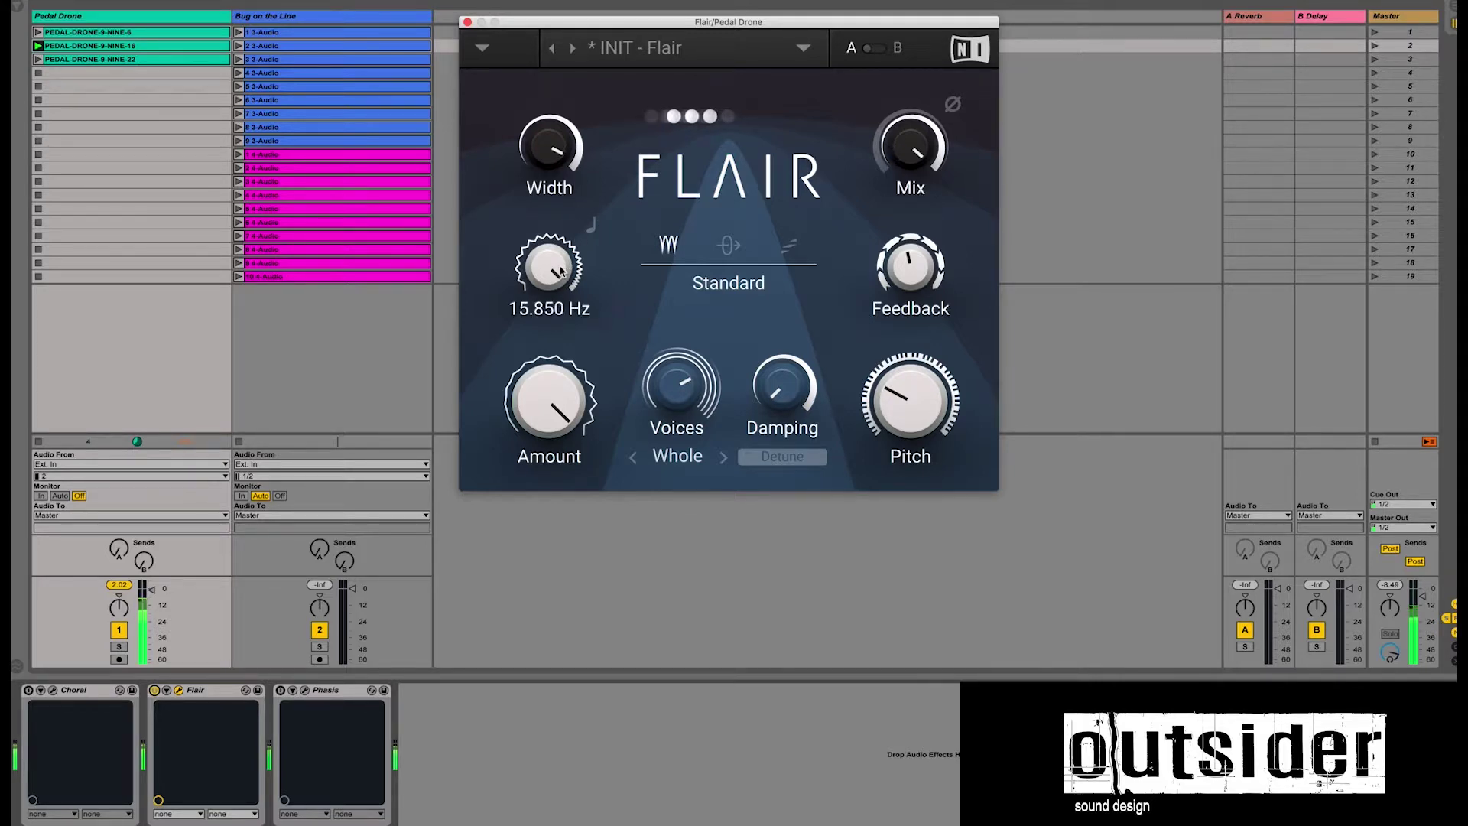
{"action": "mouse_move", "coordinate": [892, 156]}
{"action": "mouse_move", "coordinate": [892, 156]}
{"action": "left_mouse_down"}
{"action": "mouse_move", "coordinate": [892, 252]}
{"action": "mouse_move", "coordinate": [892, 159]}
{"action": "left_mouse_up"}
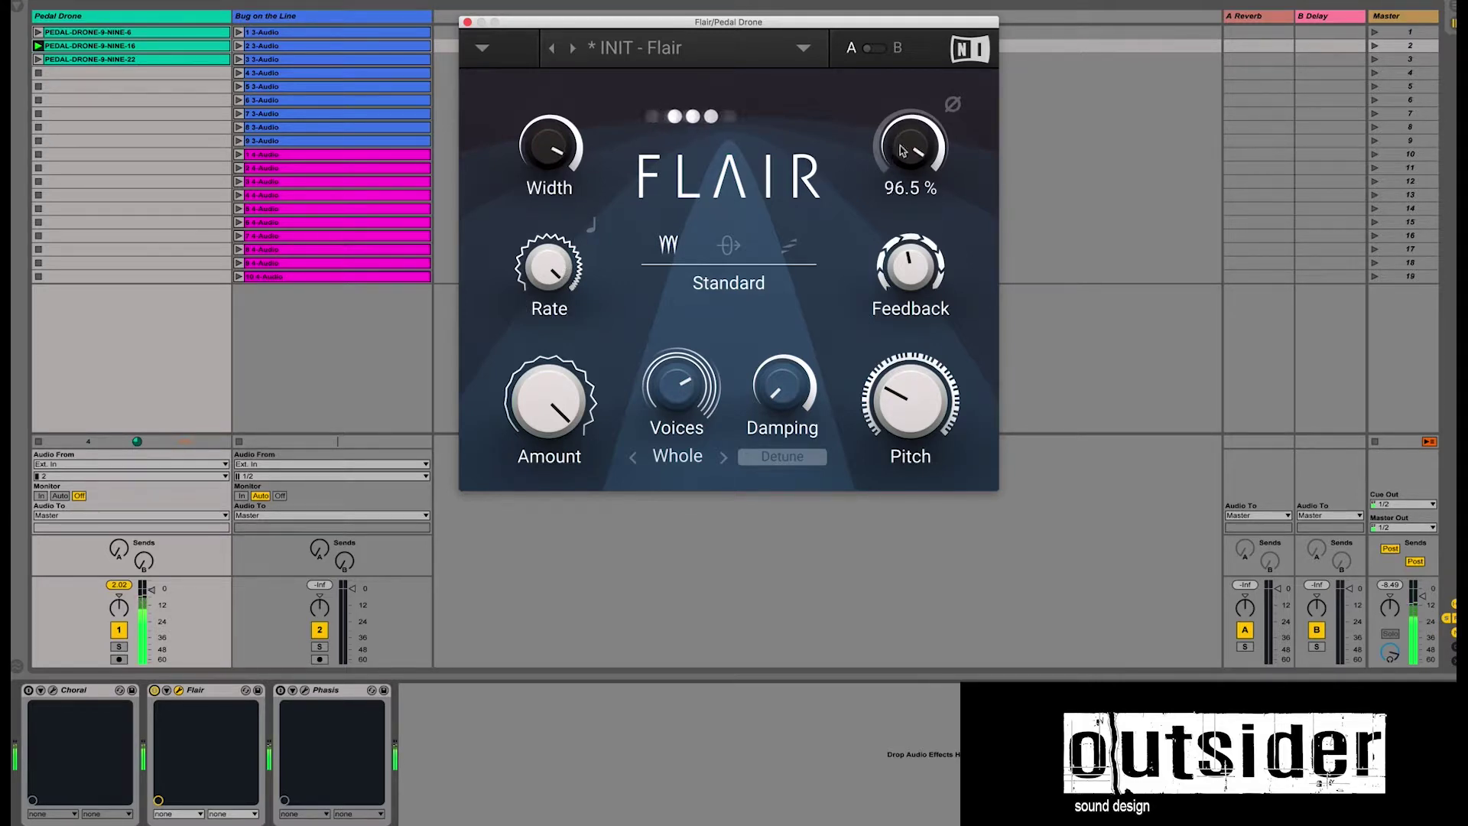
Step: Raise Feedback and Voices to near maximum and lower Pitch to the bottom of its range
{"action": "mouse_move", "coordinate": [897, 268]}
{"action": "left_click_drag", "start_coordinate": [898, 268], "coordinate": [898, 196]}
{"action": "left_click_drag", "start_coordinate": [673, 405], "coordinate": [604, 401]}
{"action": "left_click_drag", "start_coordinate": [930, 414], "coordinate": [930, 444]}
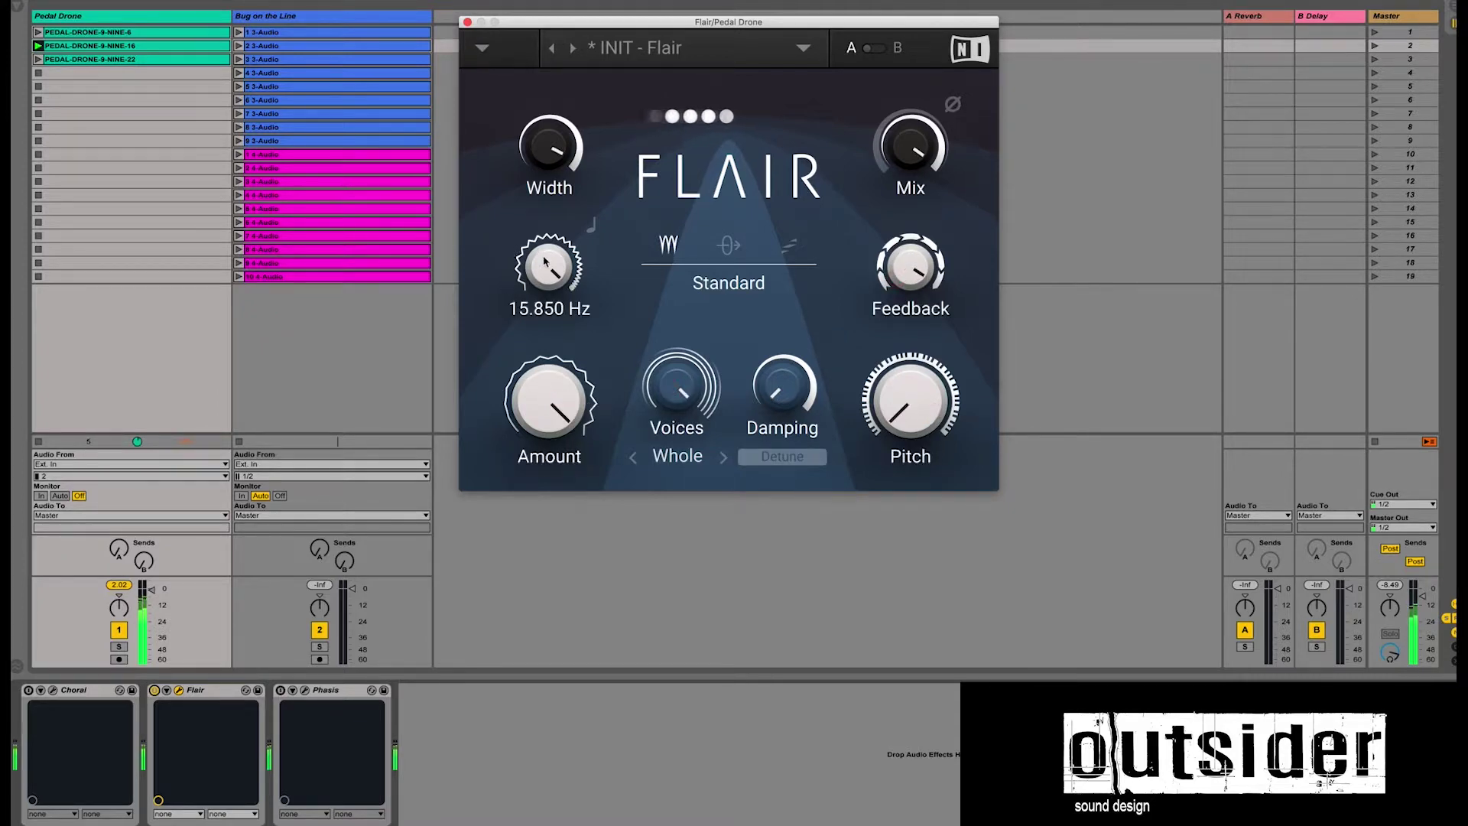
Step: Slow the Rate to 0.030 Hz and switch the flanger to Thru Zero mode with a 100 % Offset
{"action": "mouse_move", "coordinate": [544, 265]}
{"action": "left_mouse_down"}
{"action": "mouse_move", "coordinate": [544, 314]}
{"action": "mouse_move", "coordinate": [546, 281]}
{"action": "left_mouse_up"}
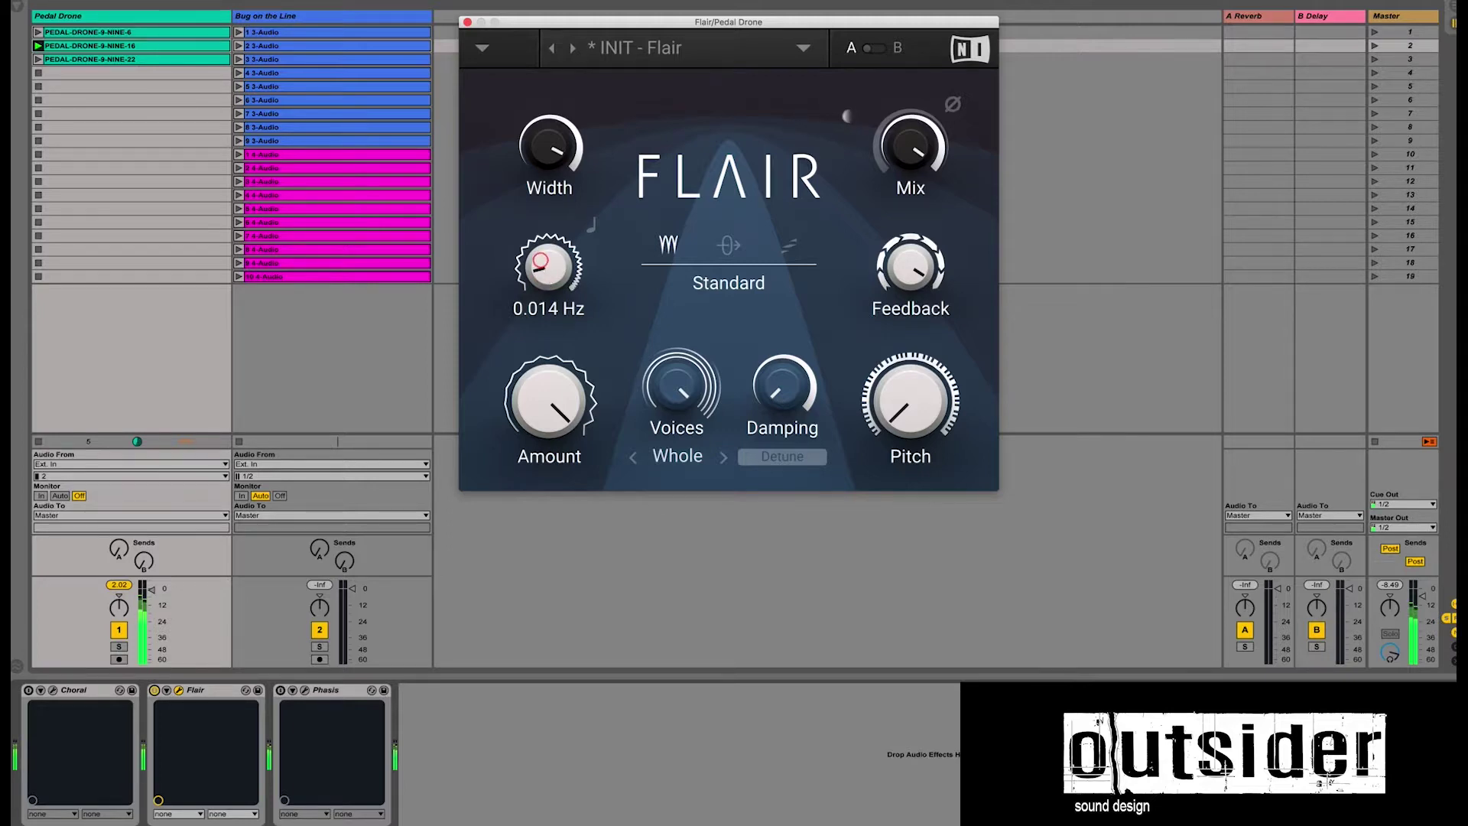
{"action": "left_click_drag", "start_coordinate": [540, 261], "coordinate": [541, 257]}
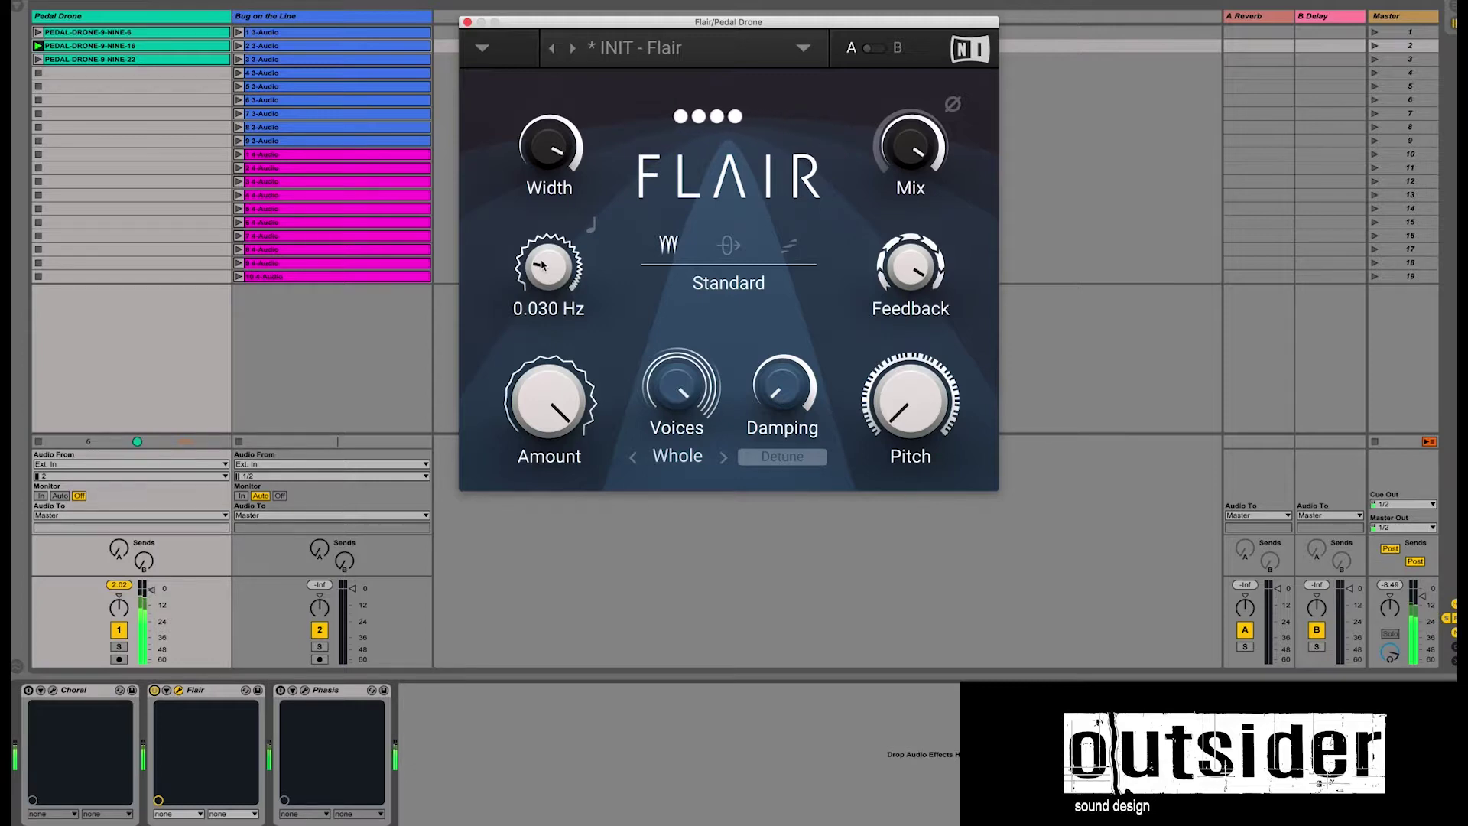
{"action": "left_click", "coordinate": [729, 245]}
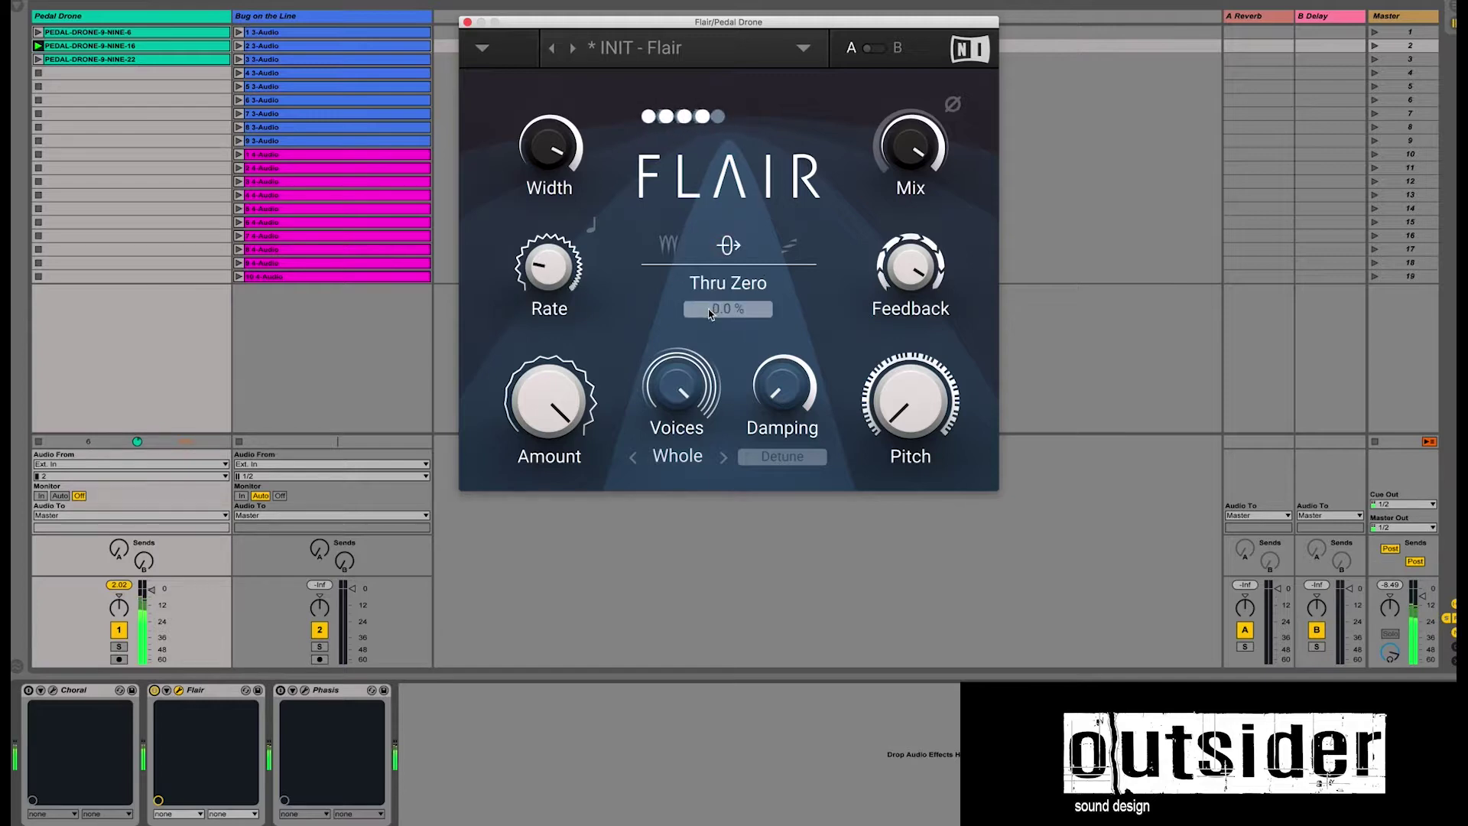
{"action": "left_click_drag", "start_coordinate": [706, 308], "coordinate": [714, 334]}
{"action": "double_click", "coordinate": [712, 308]}
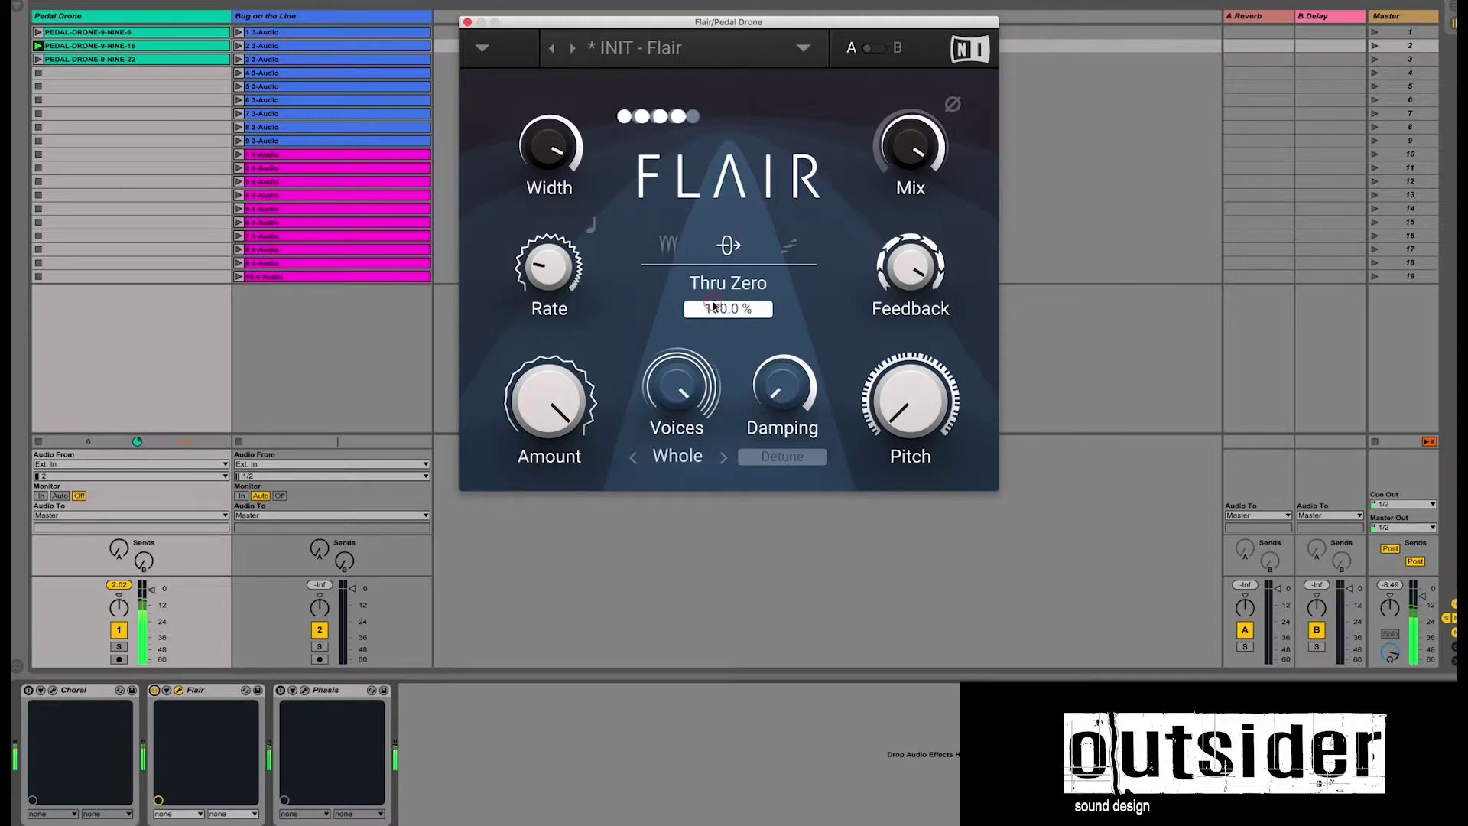
Step: Speed up the Rate, reduce Amount to slightly above half and set Width to 59 %
{"action": "left_click_drag", "start_coordinate": [549, 269], "coordinate": [549, 255]}
{"action": "left_click_drag", "start_coordinate": [549, 451], "coordinate": [551, 455]}
{"action": "mouse_move", "coordinate": [551, 147]}
{"action": "left_mouse_down"}
{"action": "mouse_move", "coordinate": [551, 183]}
{"action": "mouse_move", "coordinate": [551, 153]}
{"action": "left_mouse_up"}
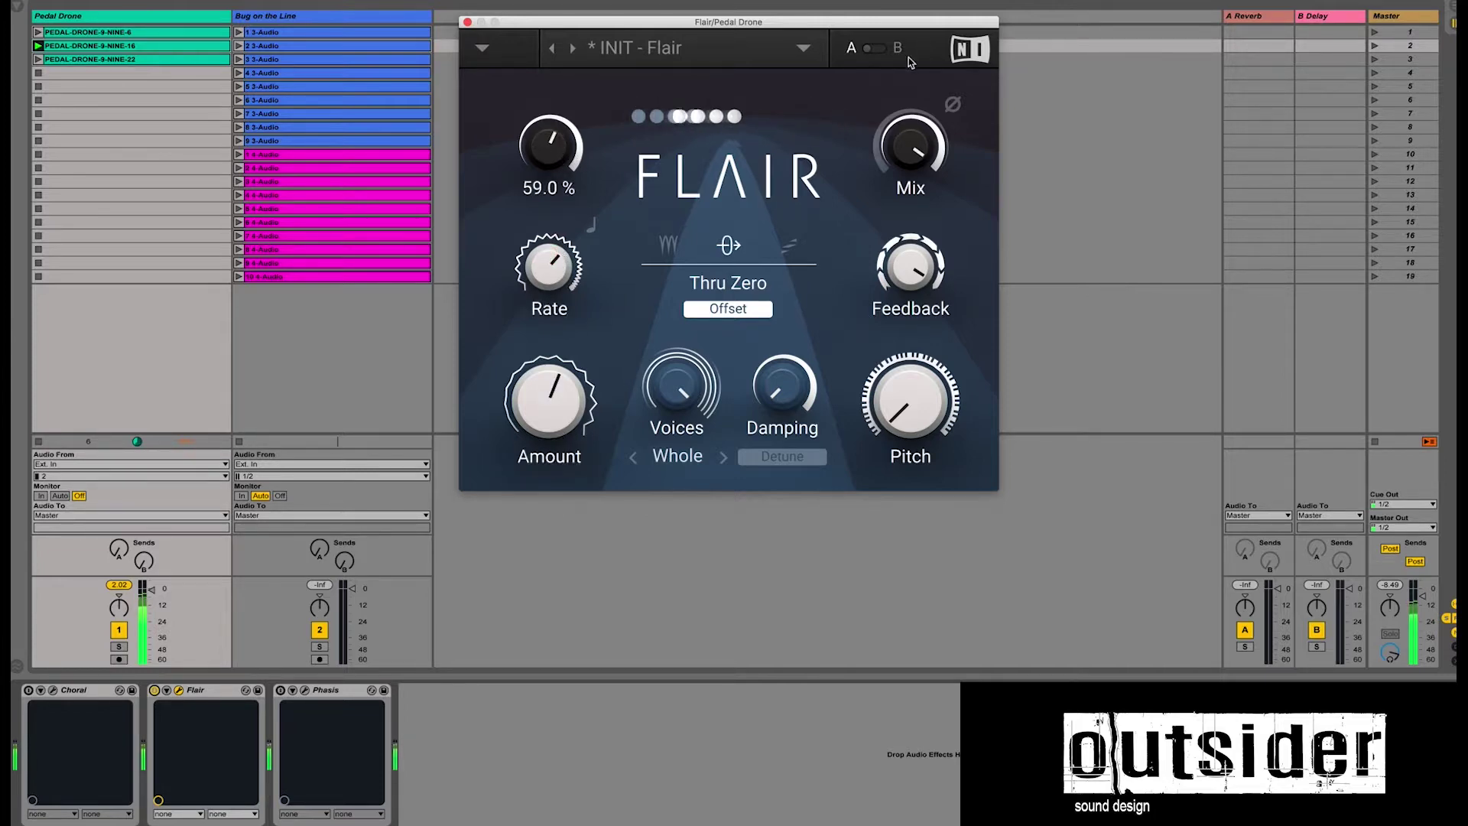
Step: Try the phase inversion while raising Width and Pitch, and switch the inversion back off
{"action": "left_click", "coordinate": [953, 105]}
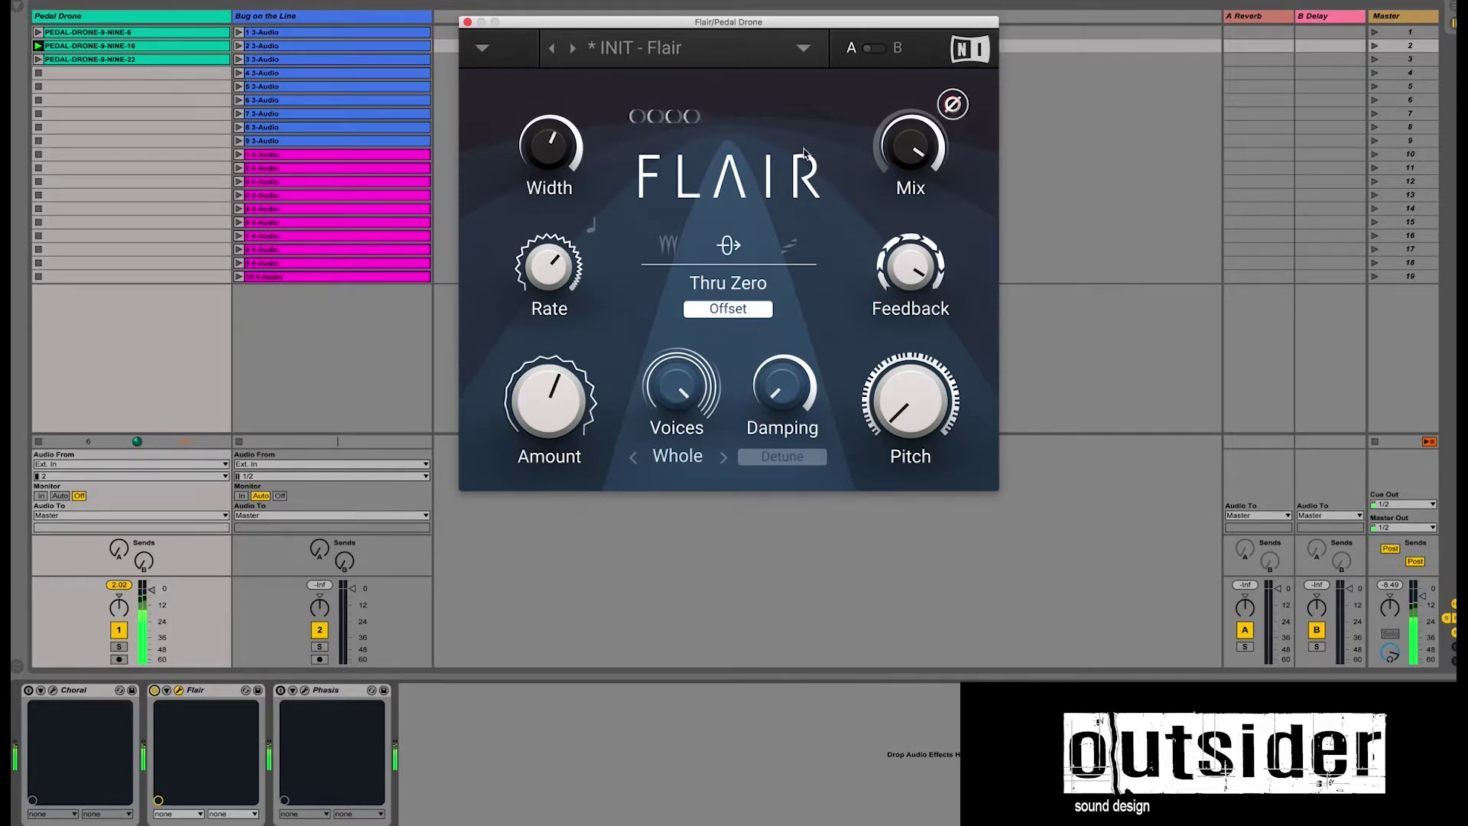
{"action": "left_click_drag", "start_coordinate": [550, 149], "coordinate": [550, 128]}
{"action": "left_click_drag", "start_coordinate": [911, 408], "coordinate": [911, 362]}
{"action": "left_click", "coordinate": [952, 102]}
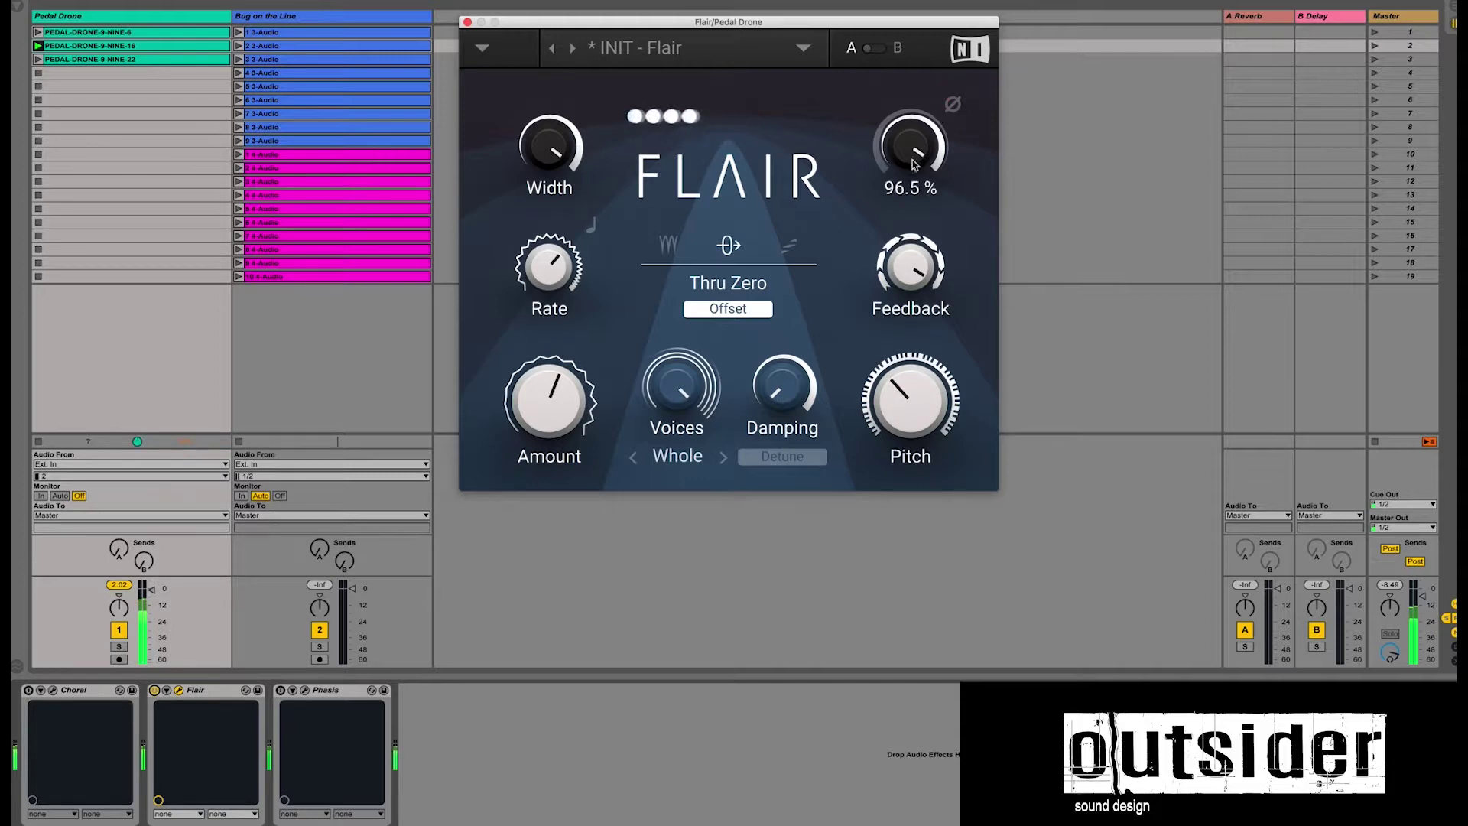
Step: Set the Mix, Rate and Amount all to their maximum, with the Rate at 15.850 Hz
{"action": "left_click_drag", "start_coordinate": [912, 156], "coordinate": [882, 186]}
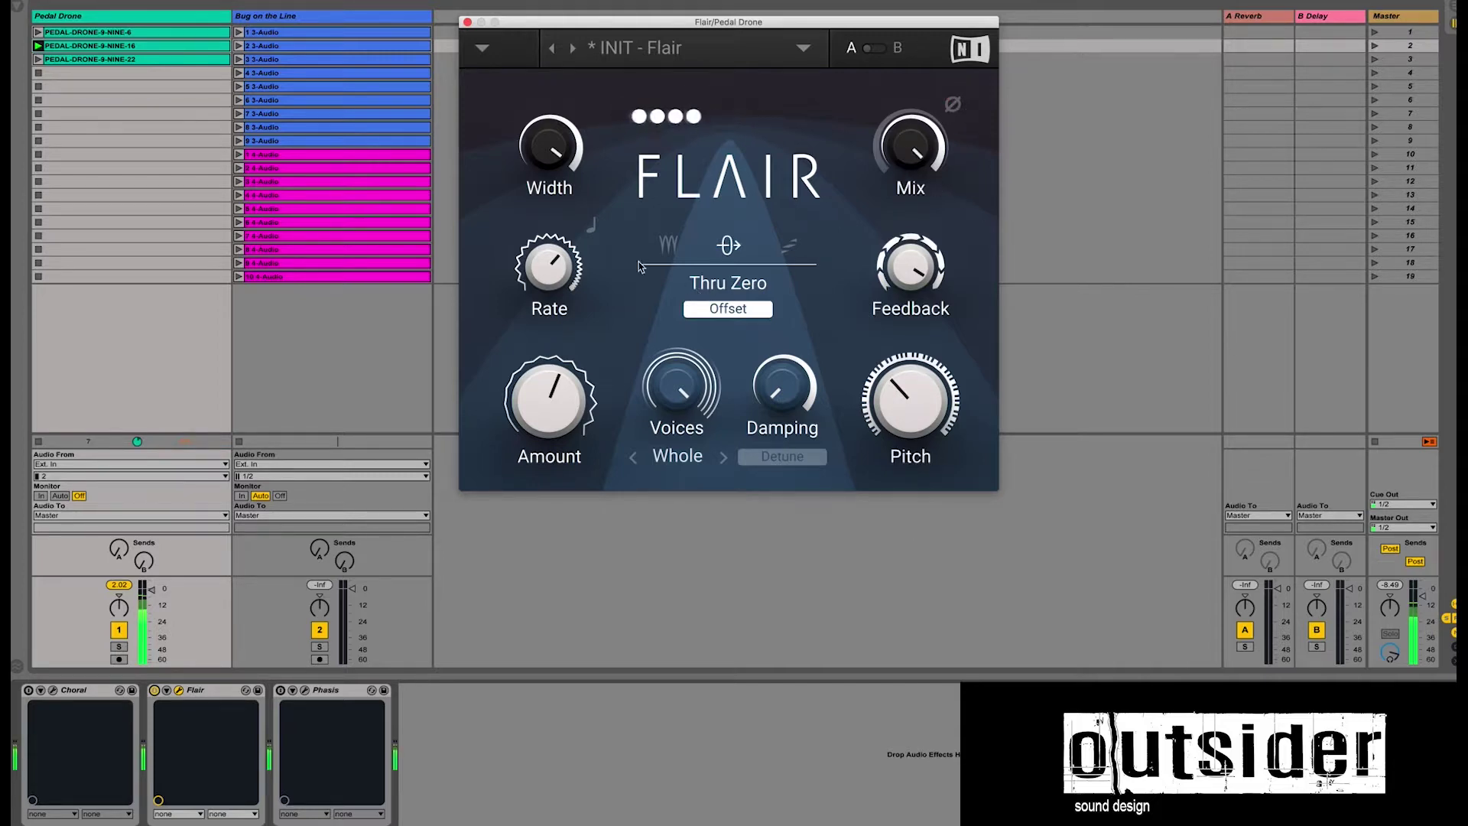
{"action": "left_click_drag", "start_coordinate": [549, 267], "coordinate": [549, 218]}
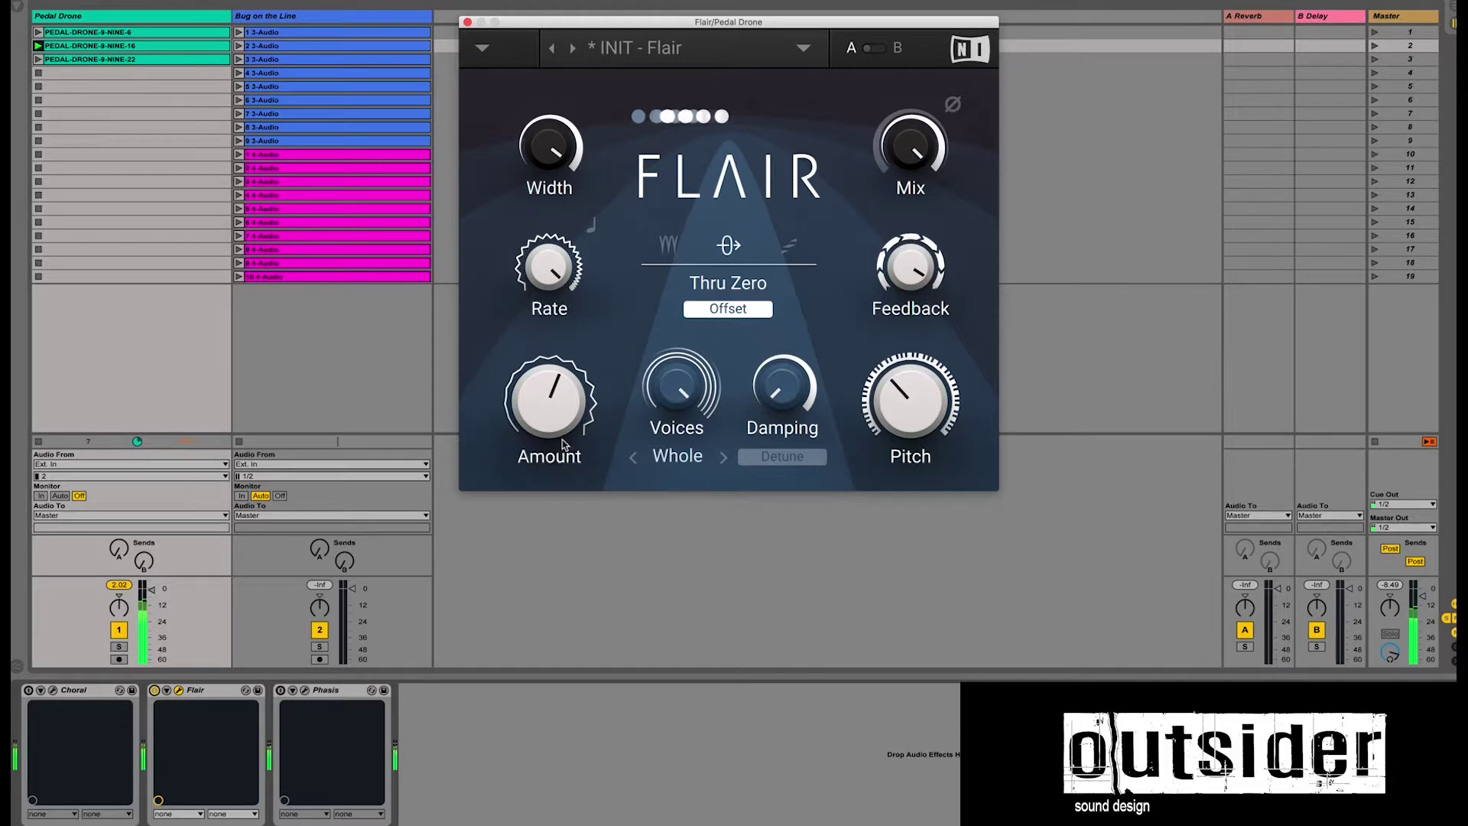
{"action": "left_click_drag", "start_coordinate": [566, 447], "coordinate": [566, 359]}
Step: Set Voices to 2.97 with full Damping and lower the Pitch to F1
{"action": "left_click_drag", "start_coordinate": [667, 395], "coordinate": [666, 416]}
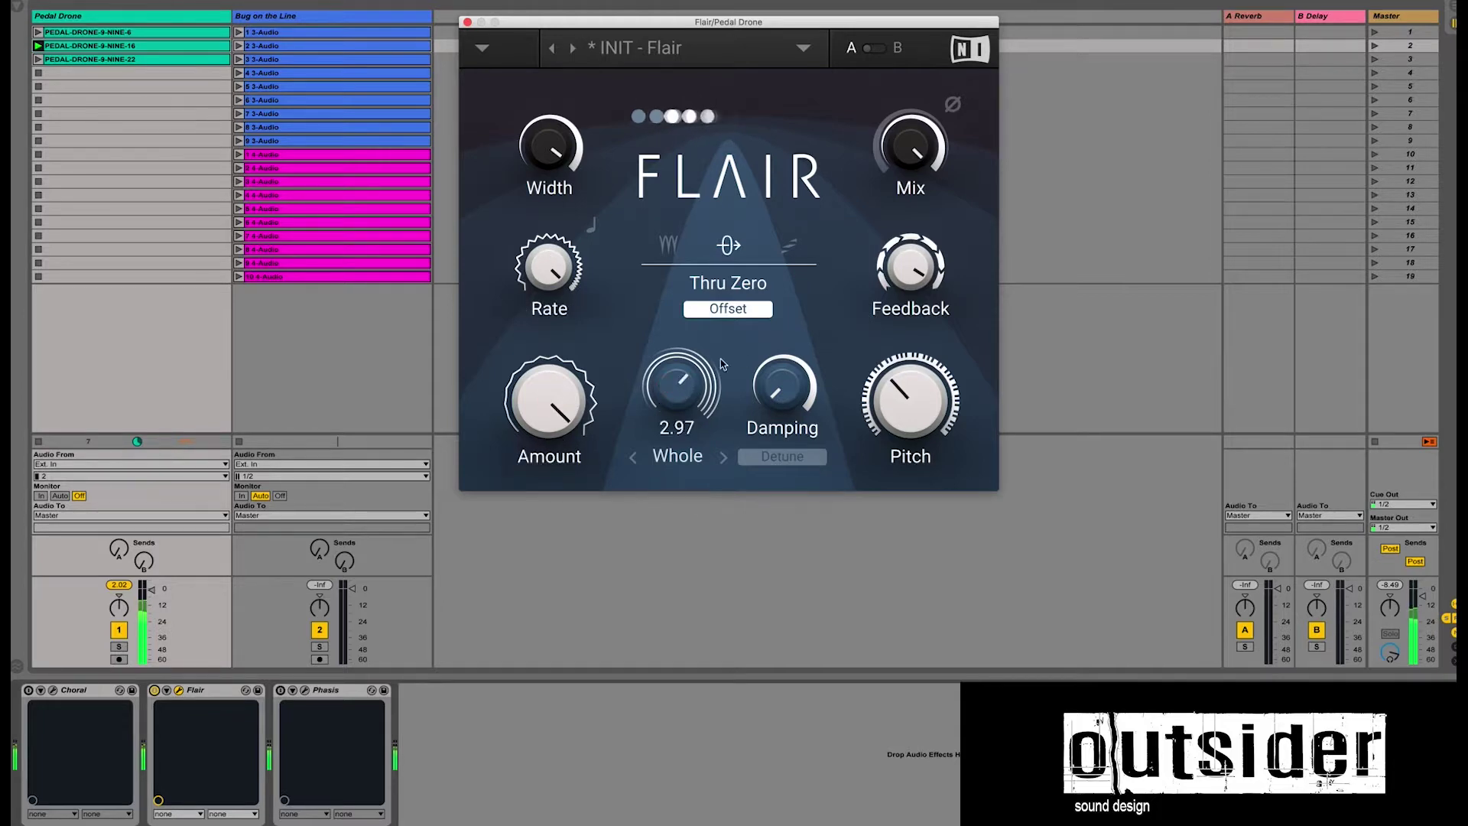
{"action": "left_click_drag", "start_coordinate": [782, 386], "coordinate": [782, 336]}
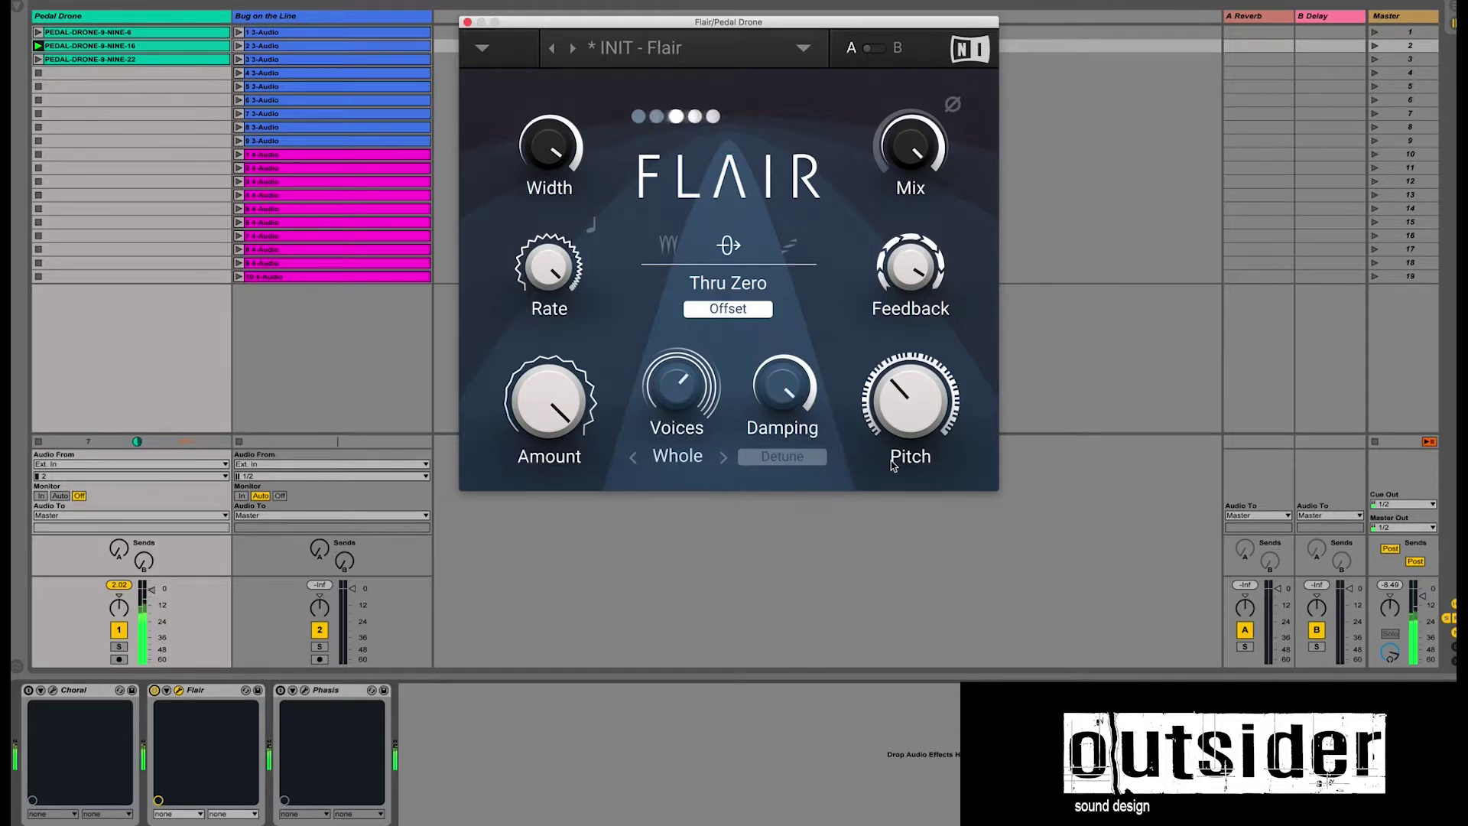
{"action": "left_click_drag", "start_coordinate": [910, 398], "coordinate": [909, 420]}
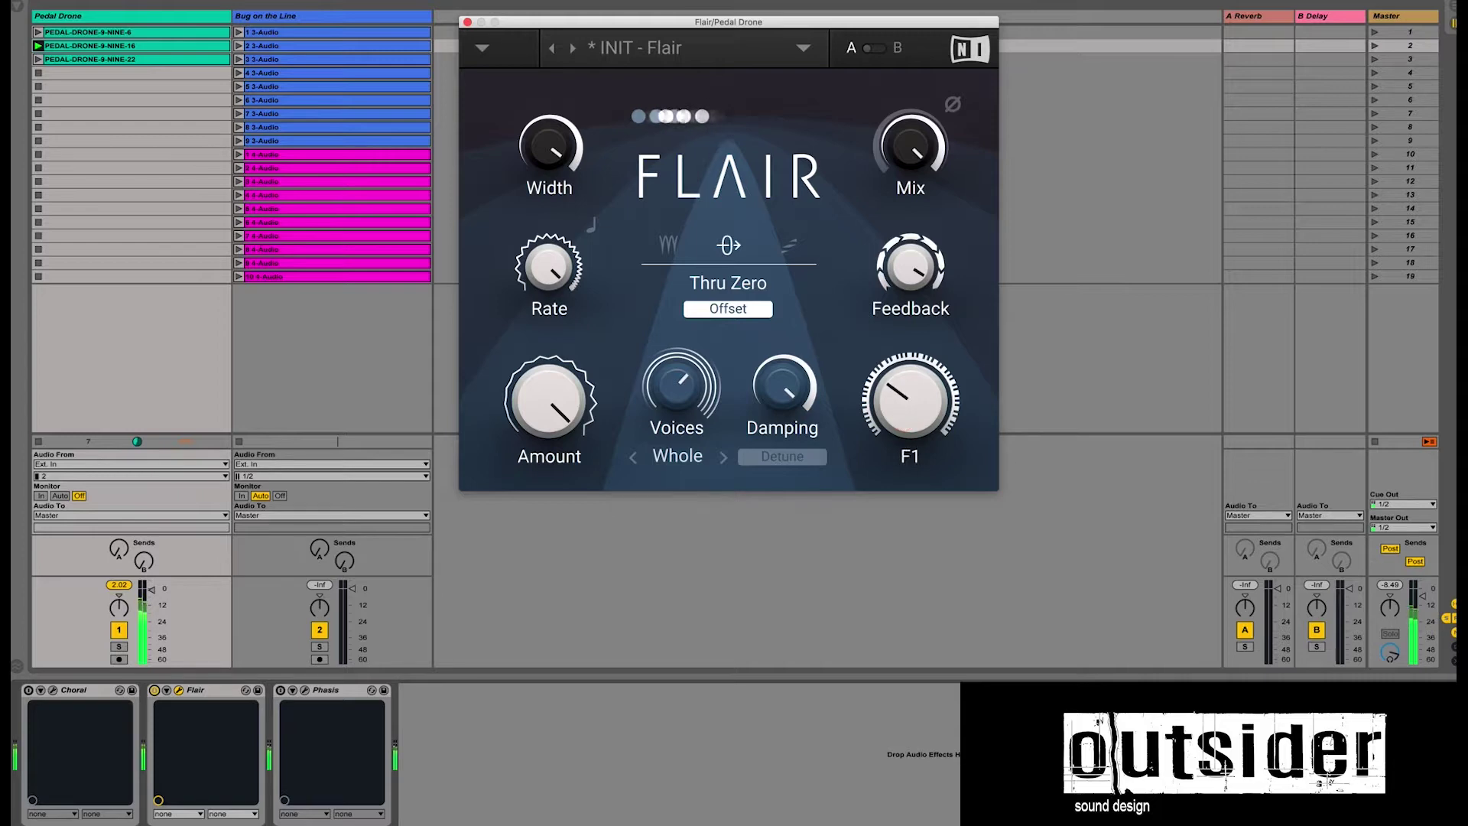
Step: Change the voice chord from Whole to Harm and reduce the modulation Amount to roughly three quarters
{"action": "left_click", "coordinate": [663, 455]}
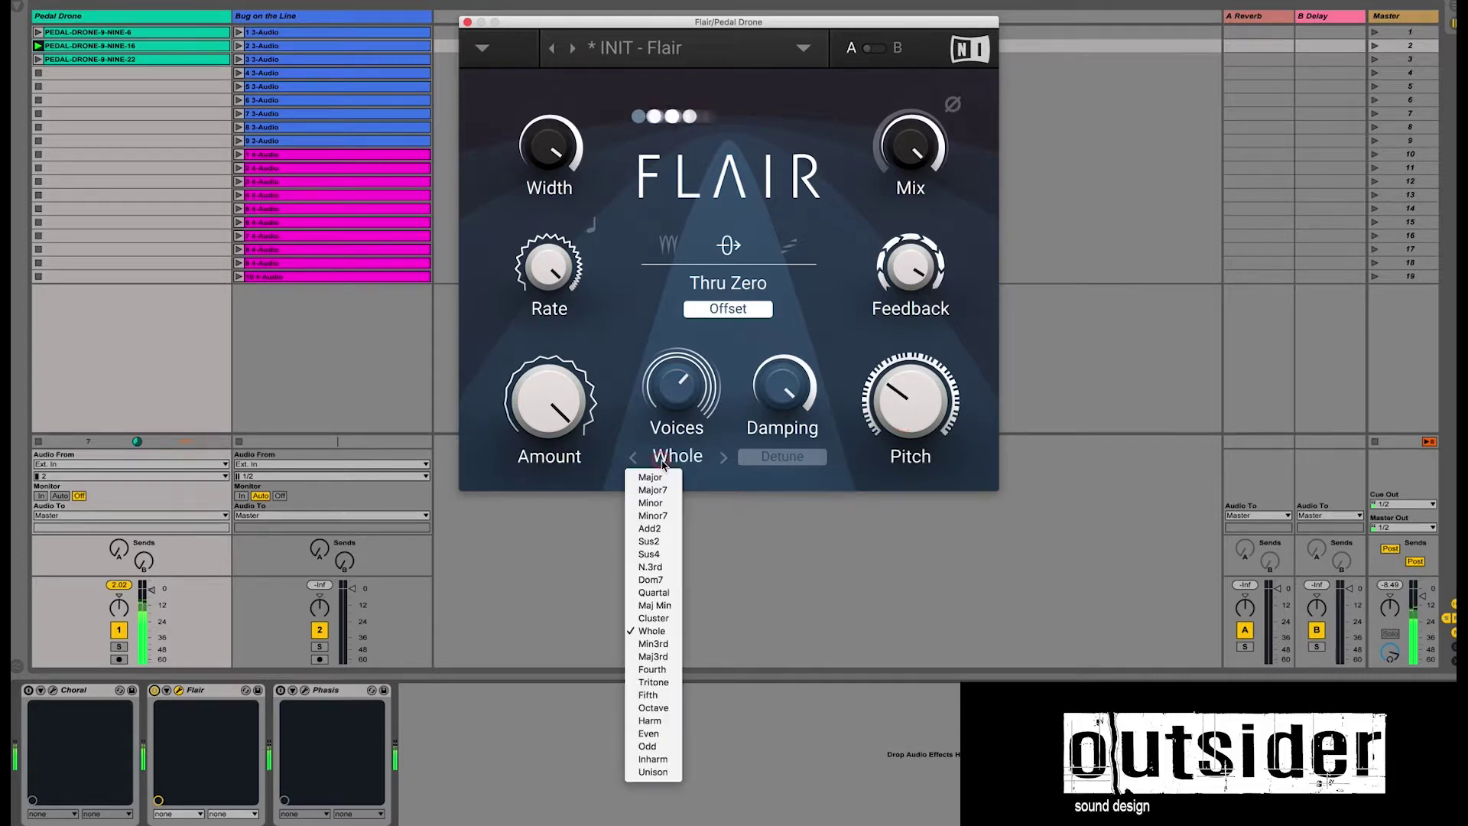
{"action": "left_click", "coordinate": [654, 720]}
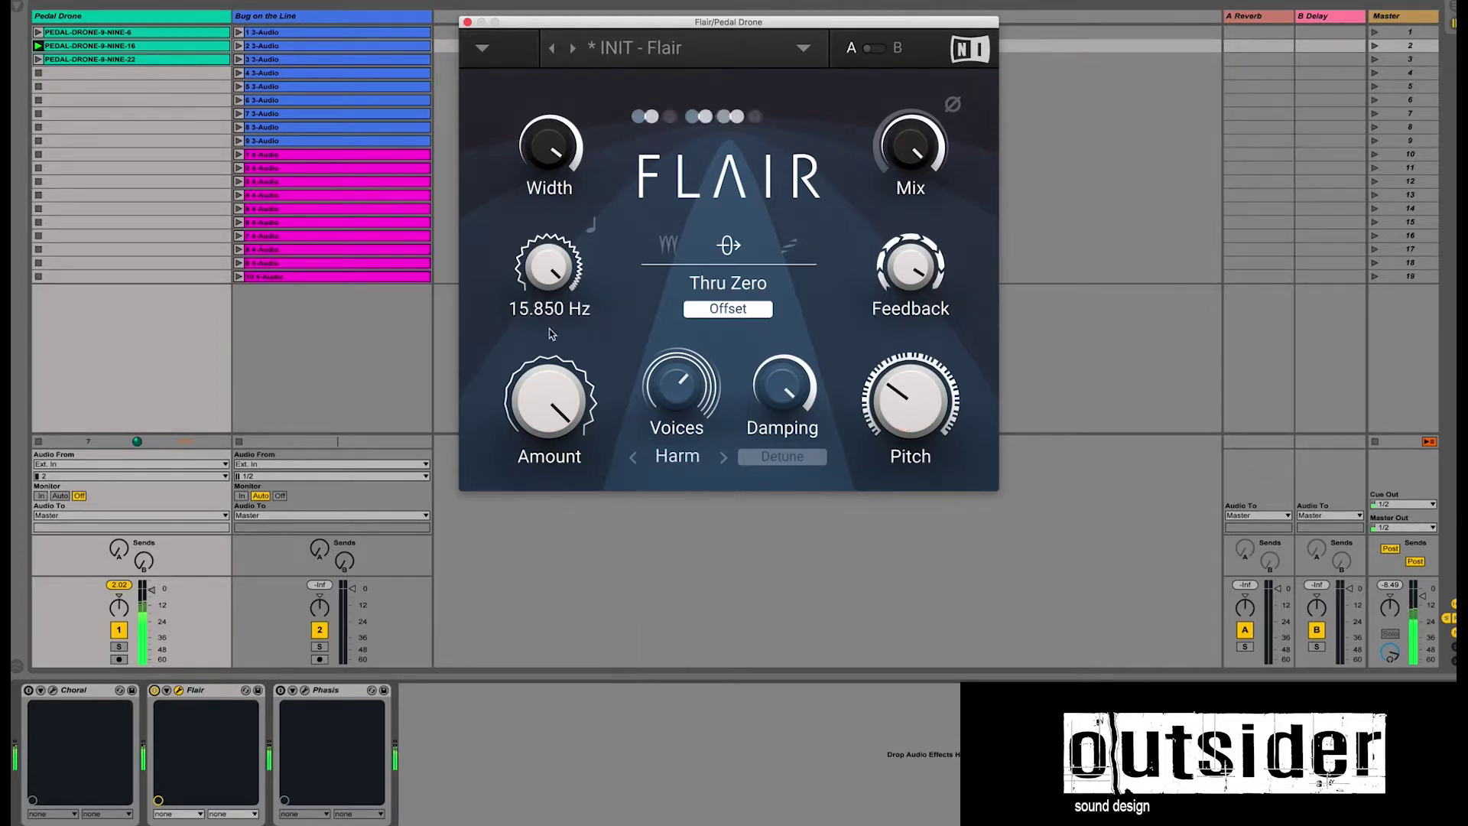
{"action": "left_click_drag", "start_coordinate": [539, 404], "coordinate": [535, 414]}
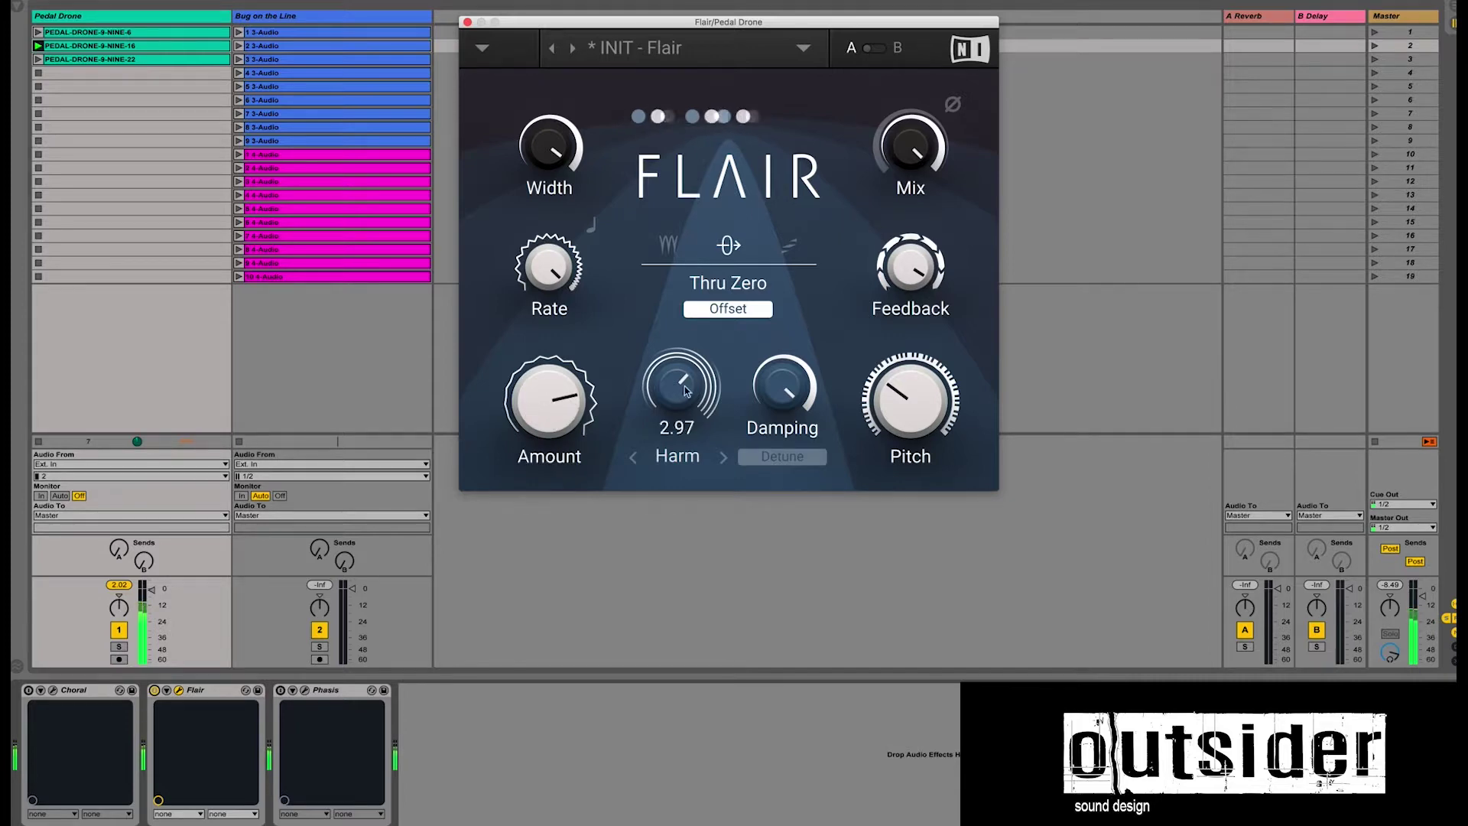
Step: Set Damping to 60.5 %, lower Amount to around its midpoint and raise Voices to about 3.46
{"action": "left_click_drag", "start_coordinate": [783, 389], "coordinate": [782, 489]}
{"action": "left_click_drag", "start_coordinate": [554, 398], "coordinate": [554, 425]}
{"action": "left_click_drag", "start_coordinate": [782, 390], "coordinate": [772, 351]}
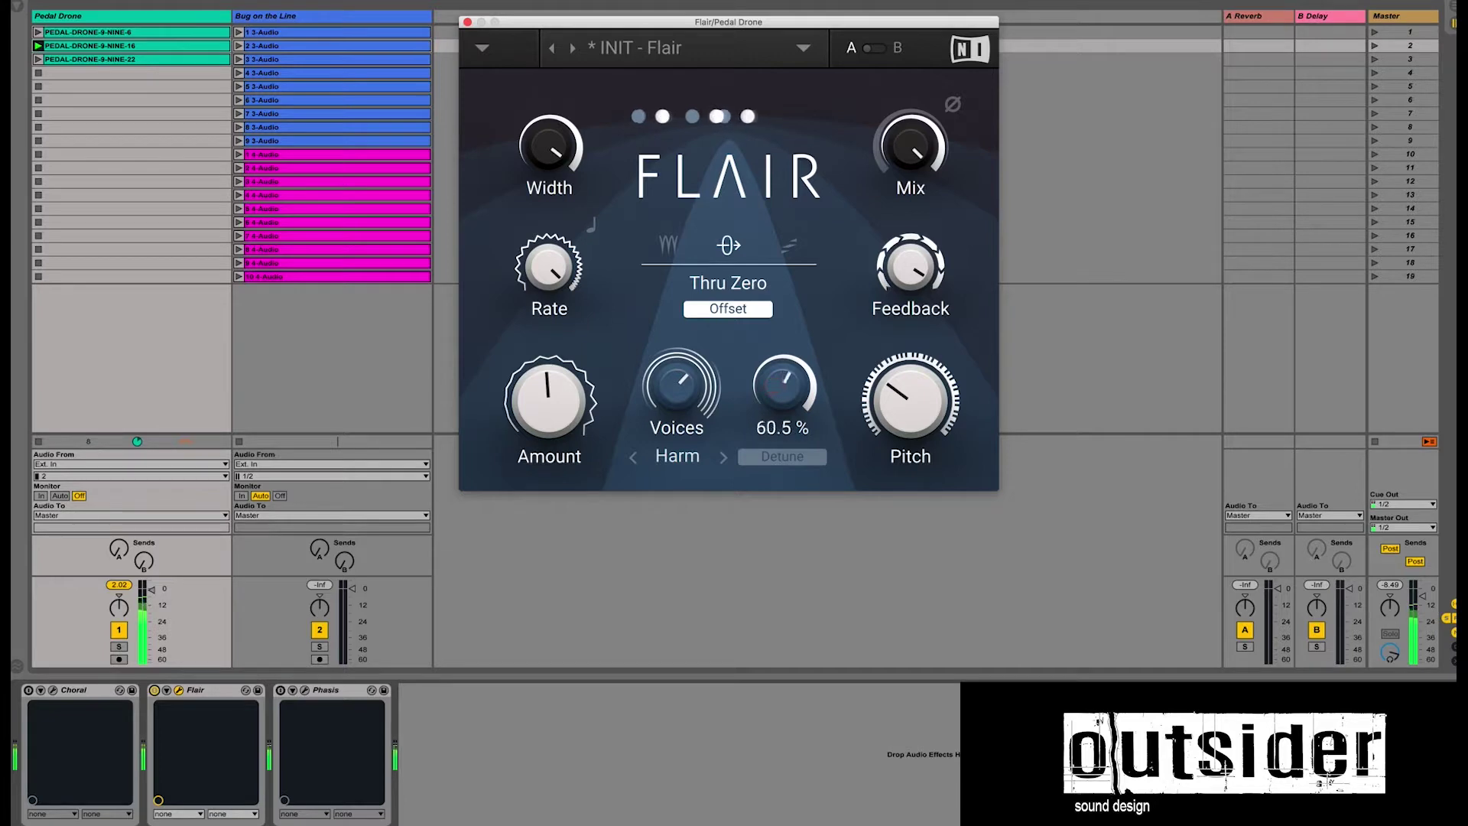
{"action": "left_click_drag", "start_coordinate": [676, 386], "coordinate": [677, 360]}
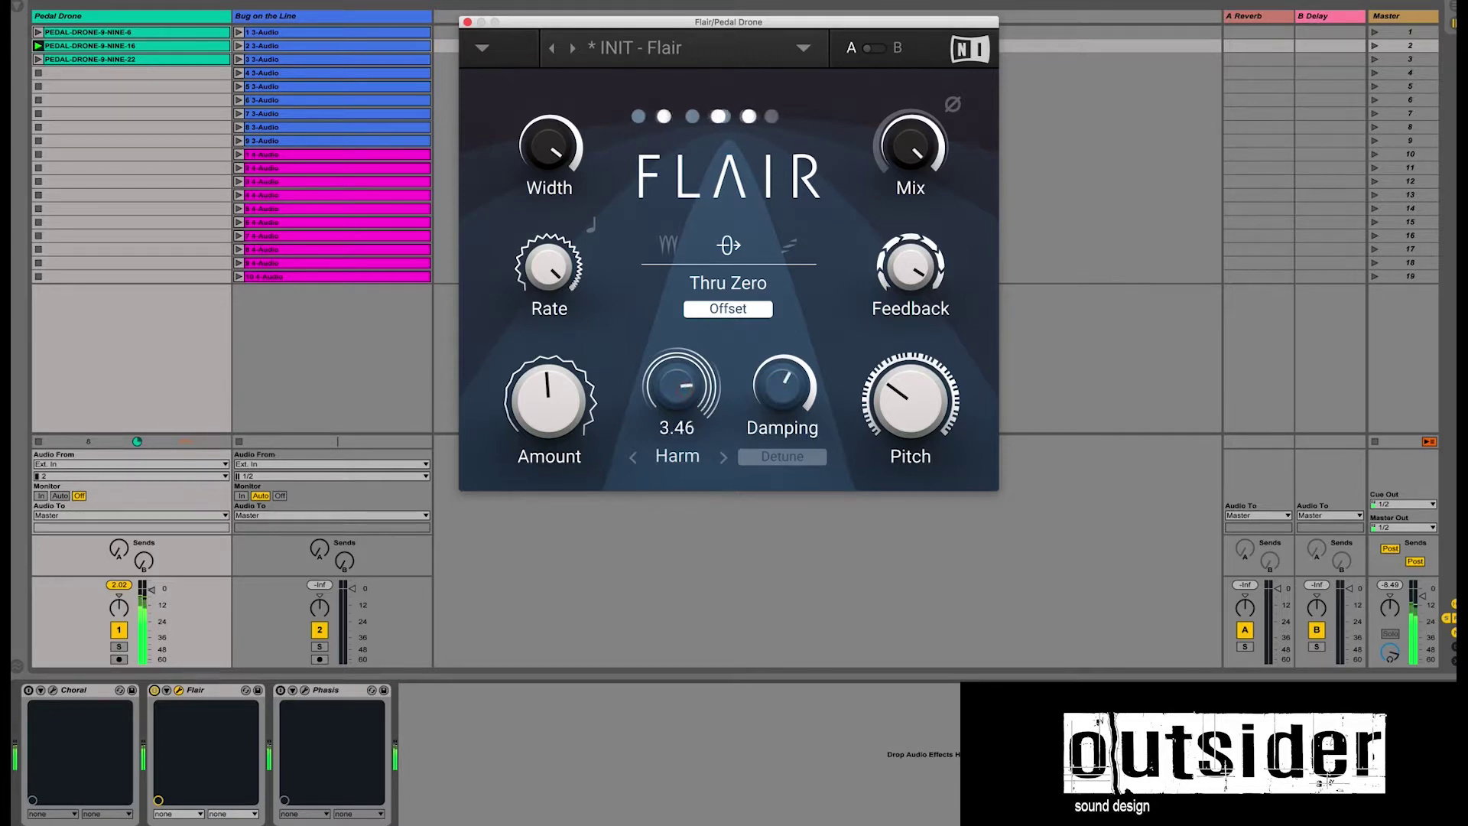
Step: Raise Feedback to near maximum with the Offset kept full, and lower Pitch to E-1 or below
{"action": "left_click_drag", "start_coordinate": [728, 308], "coordinate": [728, 260]}
{"action": "left_click_drag", "start_coordinate": [910, 267], "coordinate": [910, 263]}
{"action": "left_click_drag", "start_coordinate": [910, 399], "coordinate": [910, 424]}
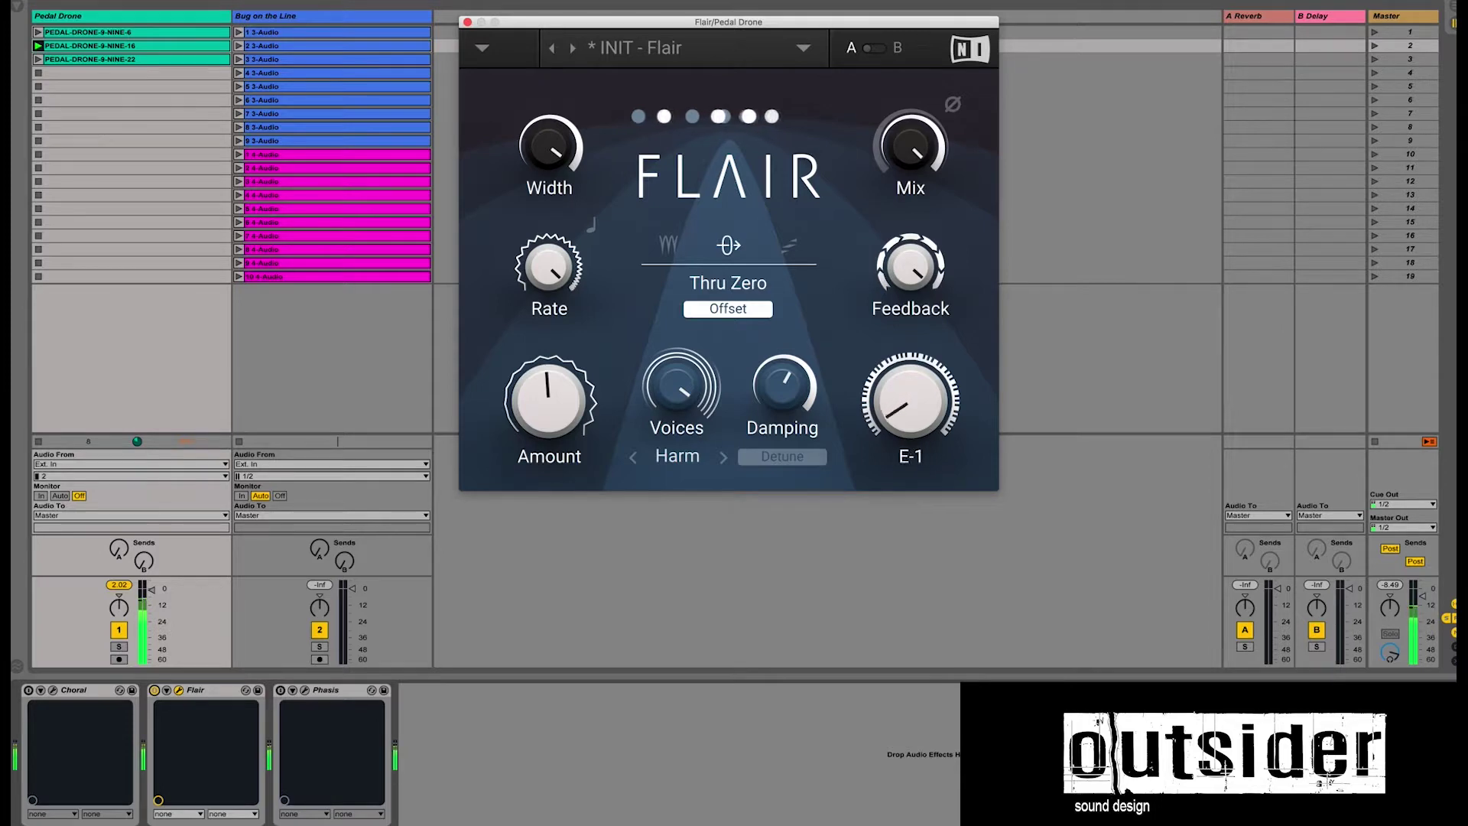
Step: Set the Rate to 12.356 Hz and the Amount to 34.5 %, with the Mix at 100 %
{"action": "mouse_move", "coordinate": [549, 268]}
{"action": "left_mouse_down"}
{"action": "mouse_move", "coordinate": [549, 286]}
{"action": "mouse_move", "coordinate": [549, 268]}
{"action": "left_mouse_up"}
{"action": "left_click_drag", "start_coordinate": [549, 401], "coordinate": [554, 406]}
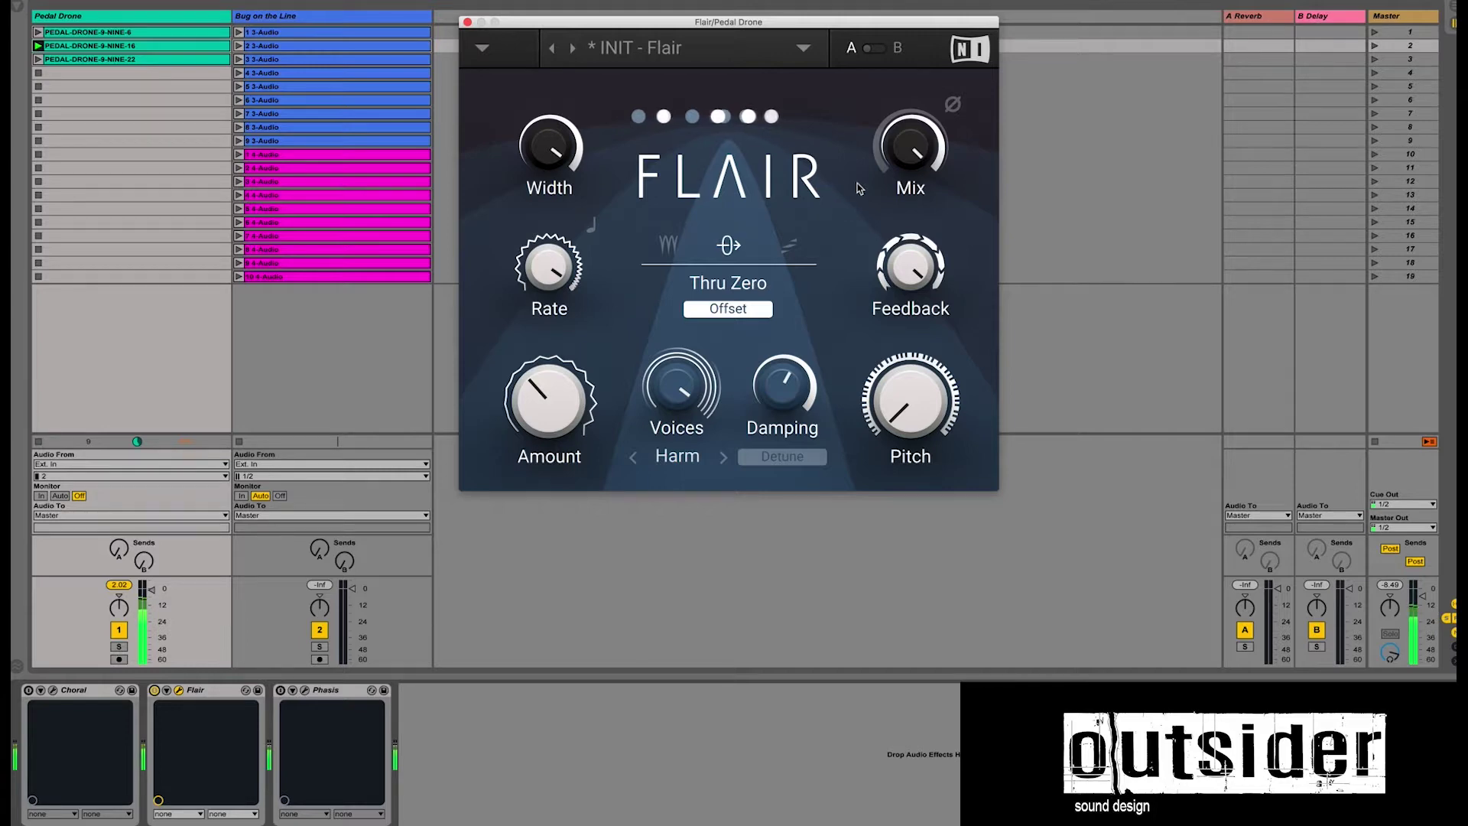
{"action": "mouse_move", "coordinate": [887, 135]}
{"action": "left_mouse_down"}
{"action": "mouse_move", "coordinate": [886, 211]}
{"action": "mouse_move", "coordinate": [887, 134]}
{"action": "left_mouse_up"}
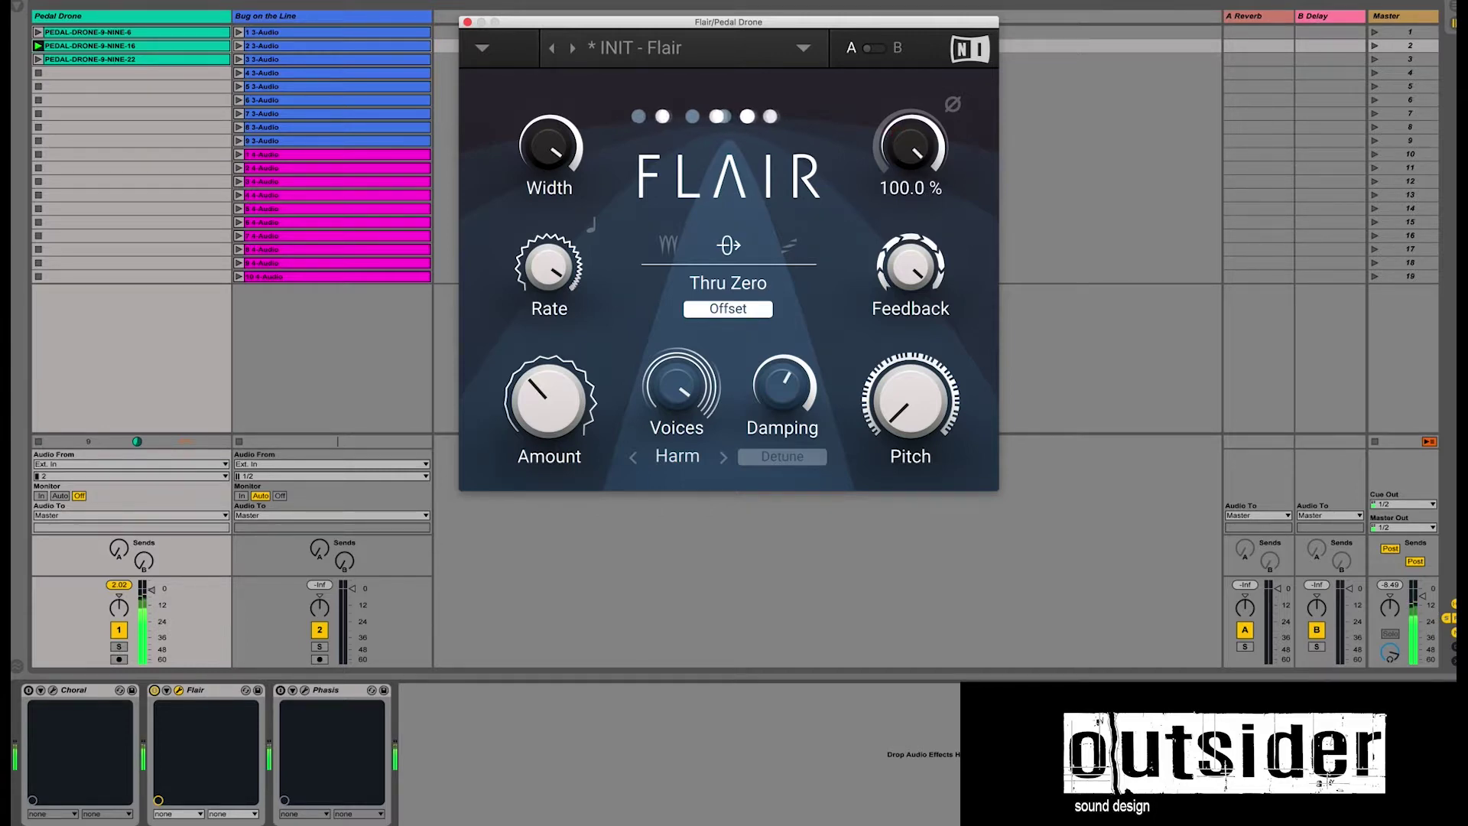
Step: Switch the flanger to Scan mode and raise the modulation Amount to above half
{"action": "left_click", "coordinate": [788, 247]}
{"action": "mouse_move", "coordinate": [581, 384]}
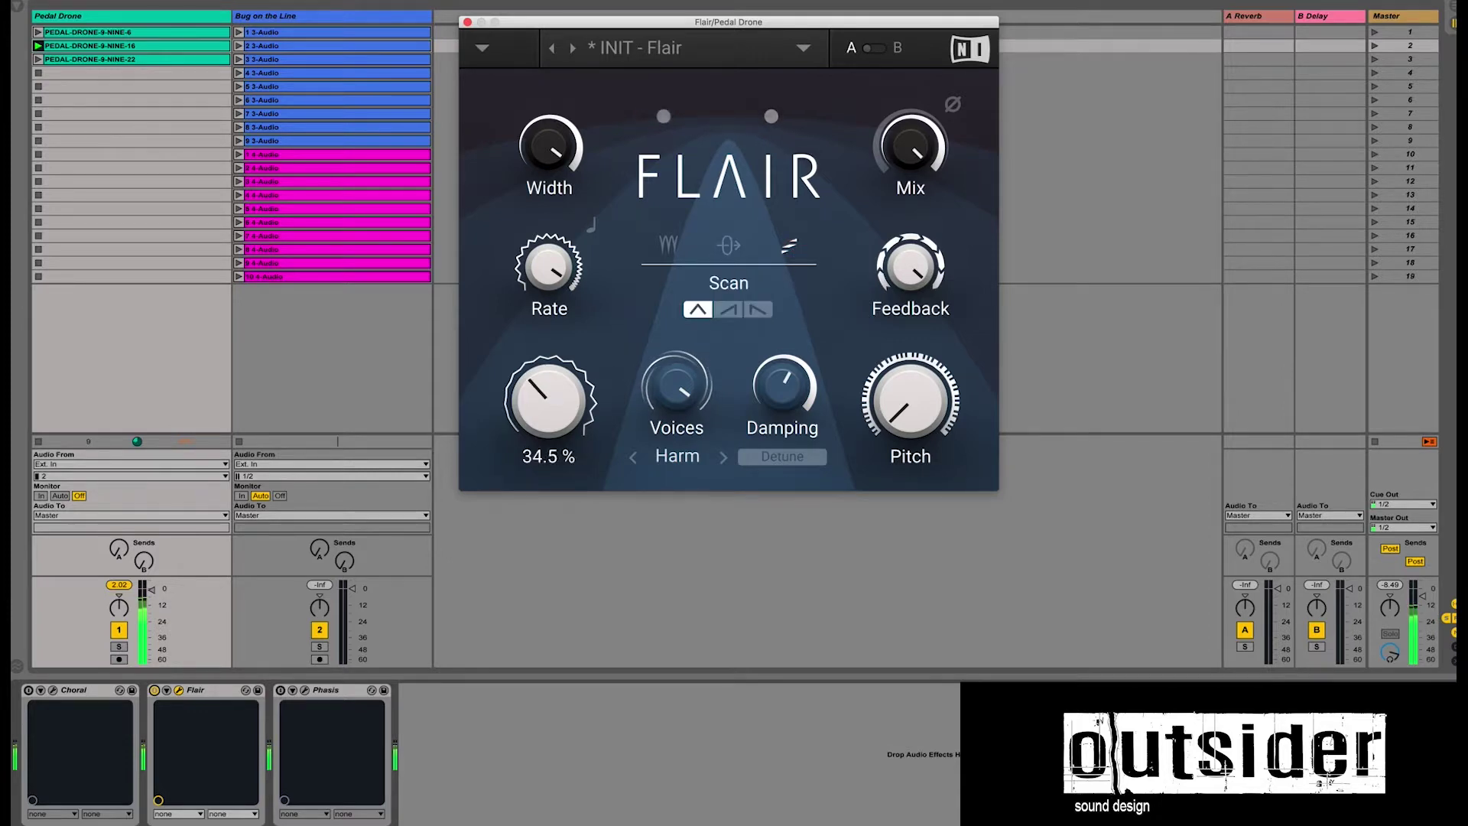
{"action": "left_click_drag", "start_coordinate": [581, 384], "coordinate": [581, 362]}
Step: Change the voice chord to Cluster, with Pitch raised above its midpoint and Width reduced to slightly over half
{"action": "left_click", "coordinate": [677, 456]}
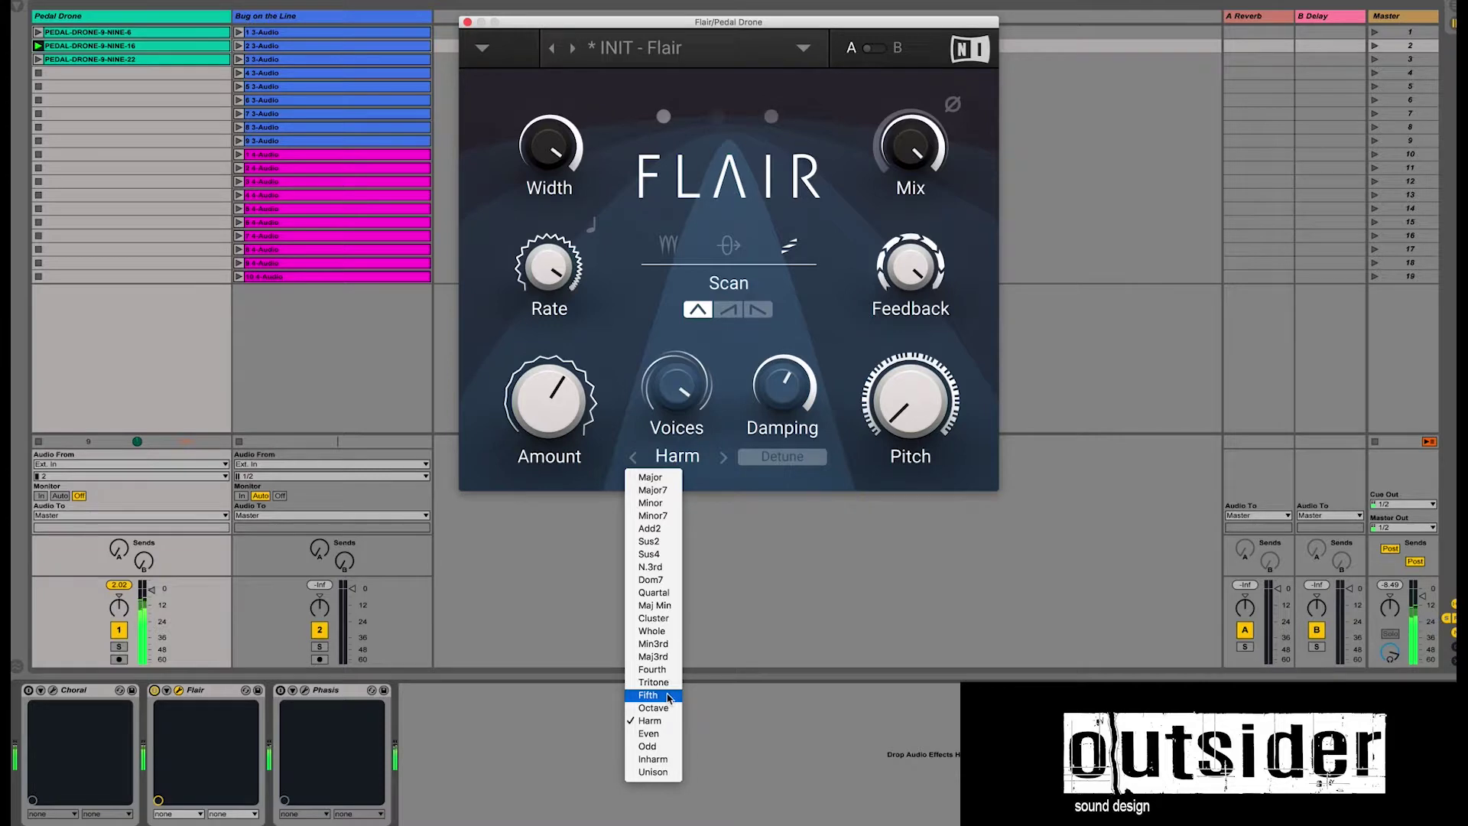
{"action": "left_click", "coordinate": [654, 618]}
{"action": "left_click_drag", "start_coordinate": [910, 401], "coordinate": [909, 356]}
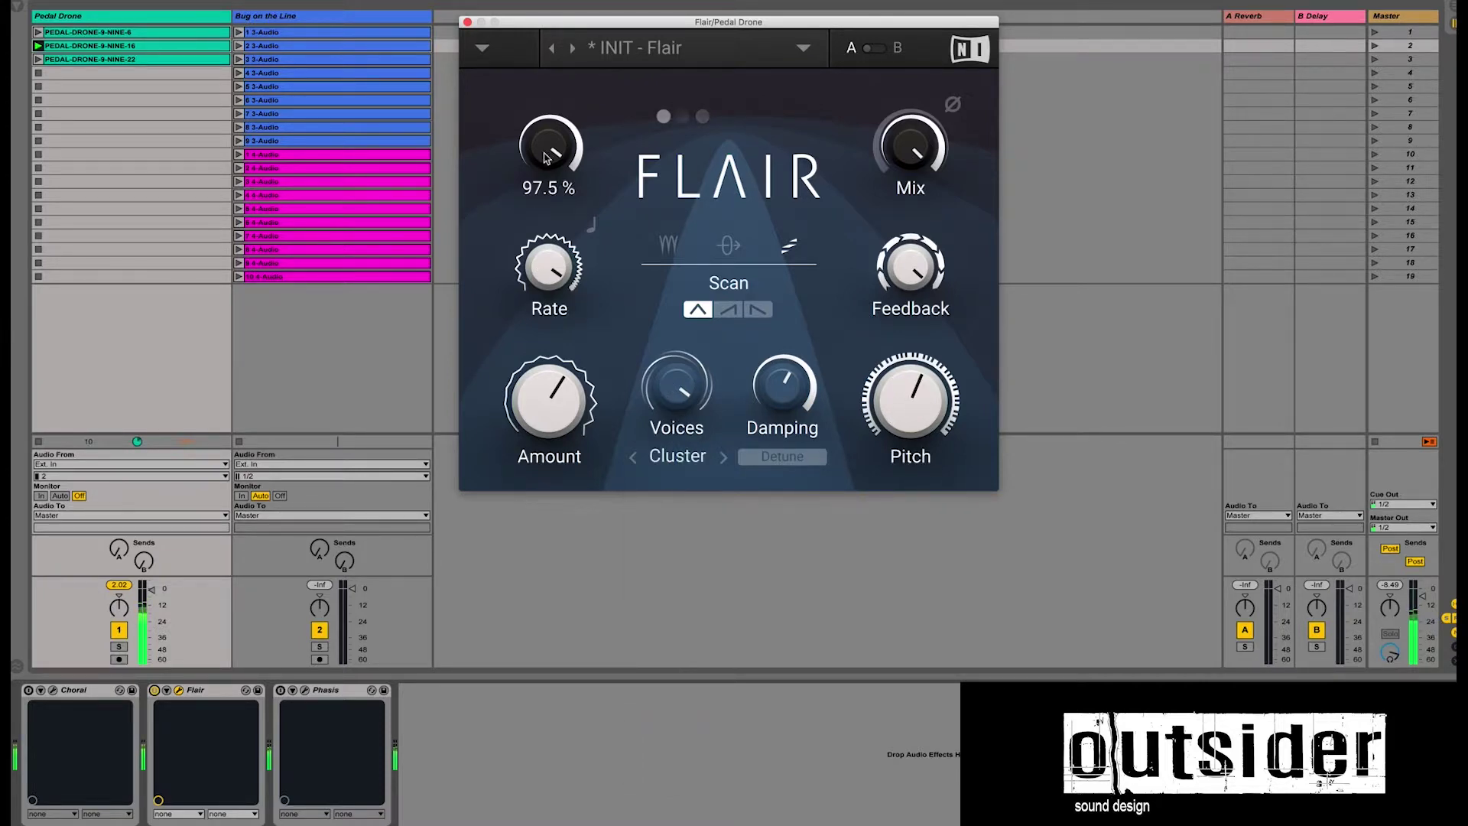
{"action": "left_click_drag", "start_coordinate": [546, 158], "coordinate": [546, 192]}
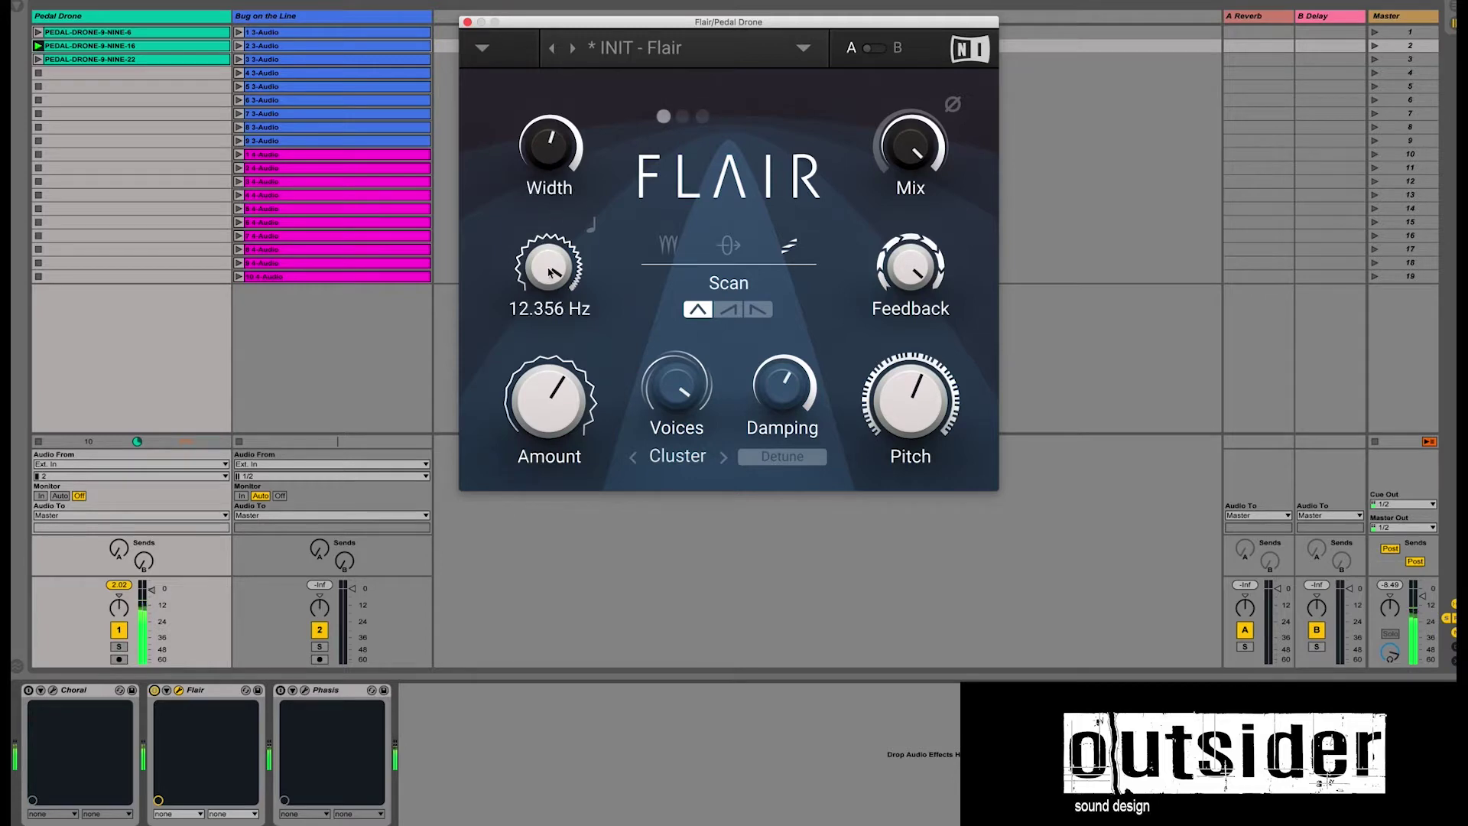
Step: Slow the modulation Rate to 0.209 Hz and reduce the Amount to 47.9 %
{"action": "left_click_drag", "start_coordinate": [549, 266], "coordinate": [549, 338]}
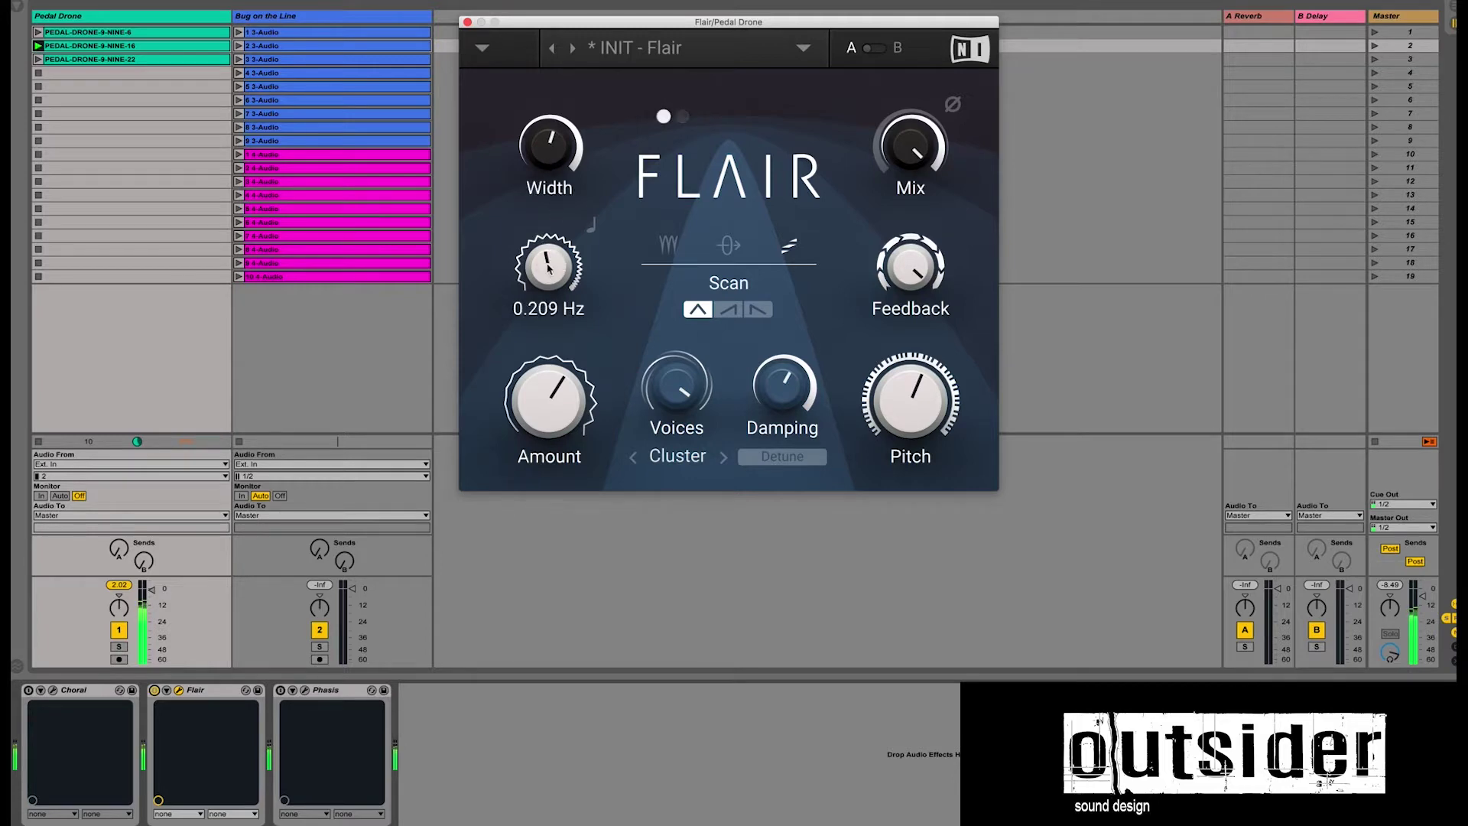
{"action": "left_click_drag", "start_coordinate": [547, 396], "coordinate": [547, 409]}
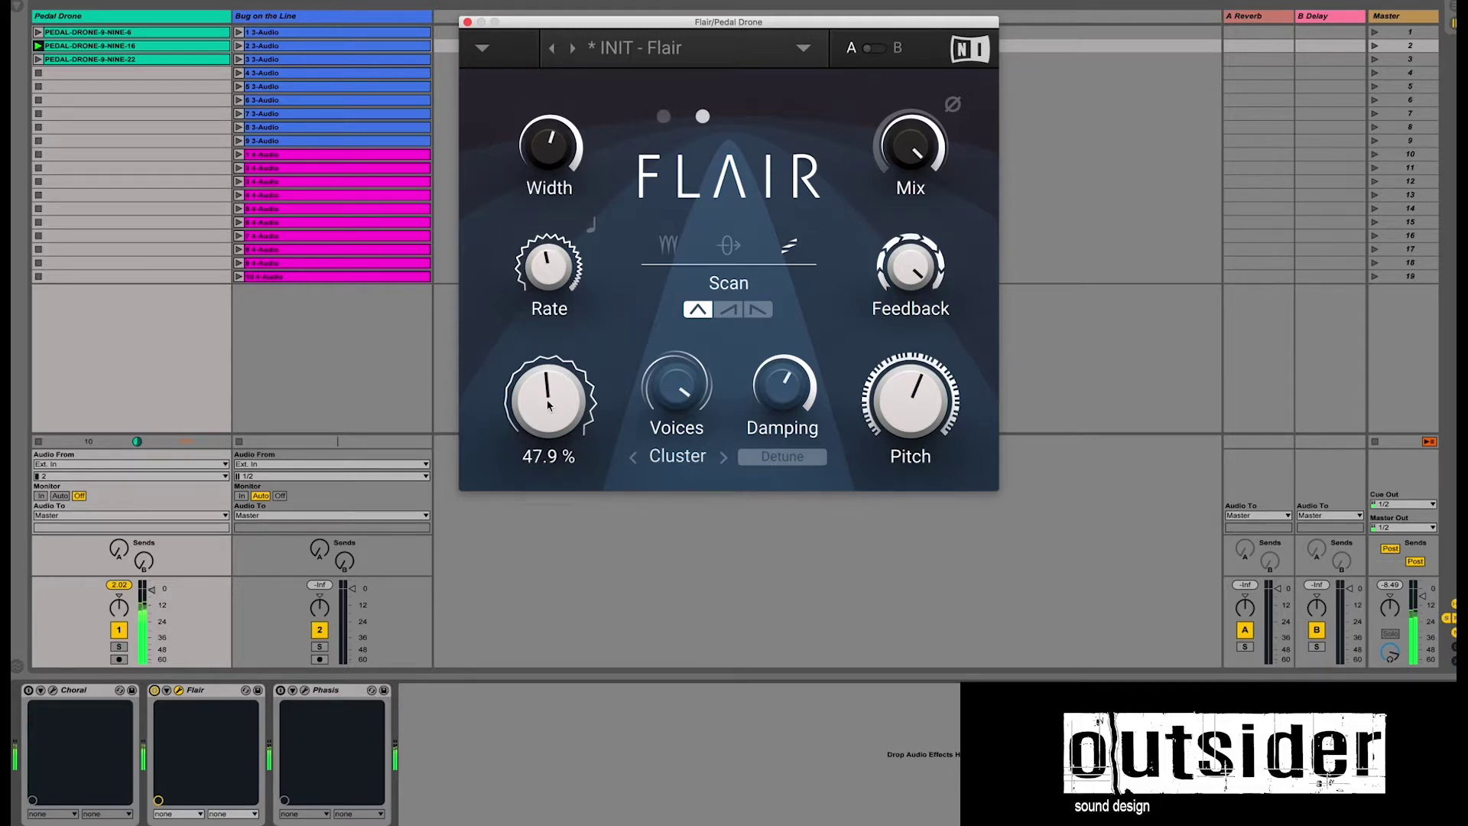
Step: Raise Width to near its maximum and set Feedback to 99.5 %
{"action": "left_click_drag", "start_coordinate": [565, 204], "coordinate": [565, 182]}
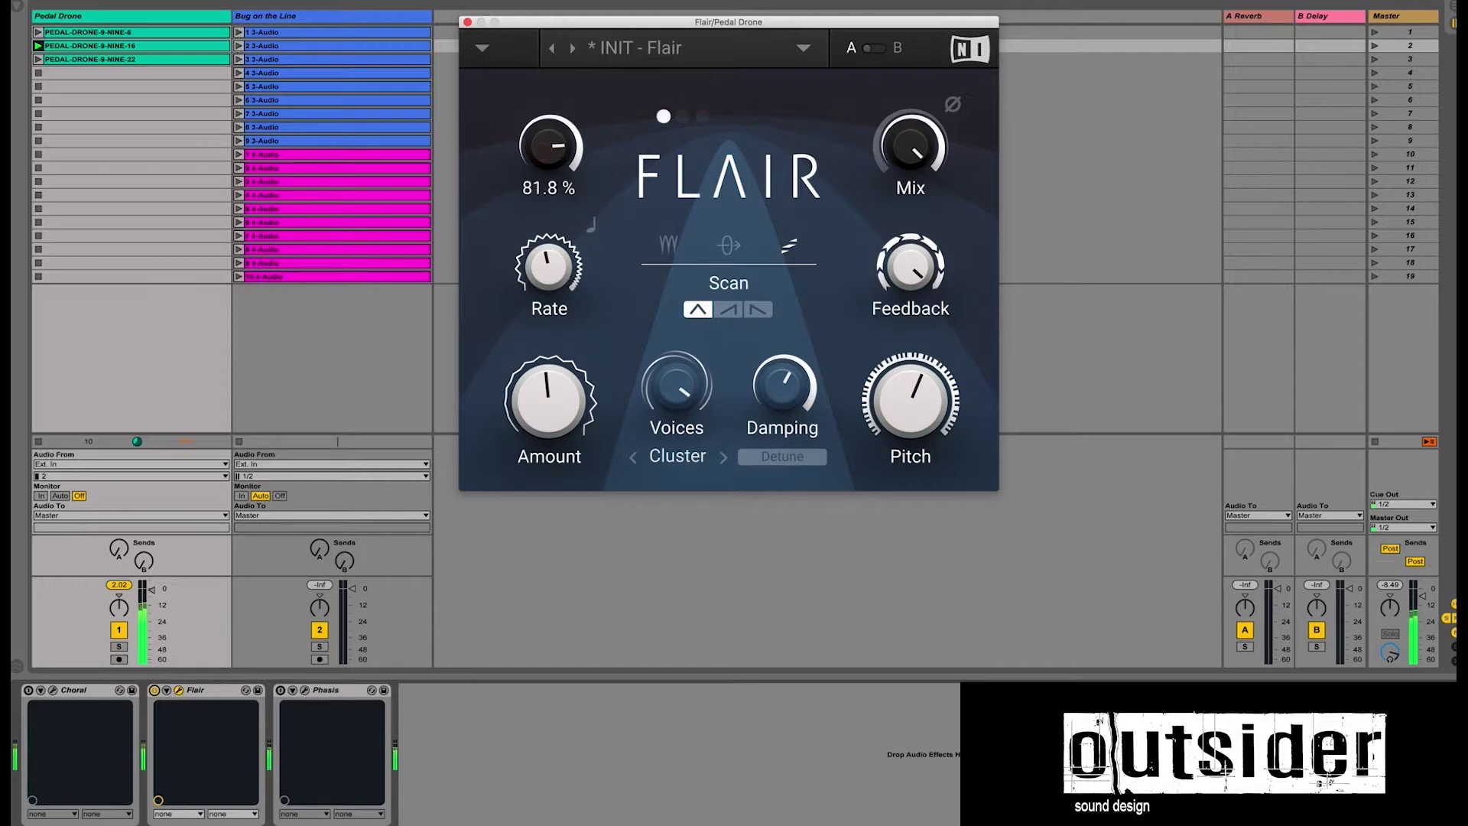
{"action": "left_click", "coordinate": [954, 106]}
{"action": "mouse_move", "coordinate": [909, 266]}
{"action": "left_mouse_down"}
{"action": "mouse_move", "coordinate": [909, 253]}
{"action": "mouse_move", "coordinate": [910, 284]}
{"action": "mouse_move", "coordinate": [909, 262]}
{"action": "left_mouse_up"}
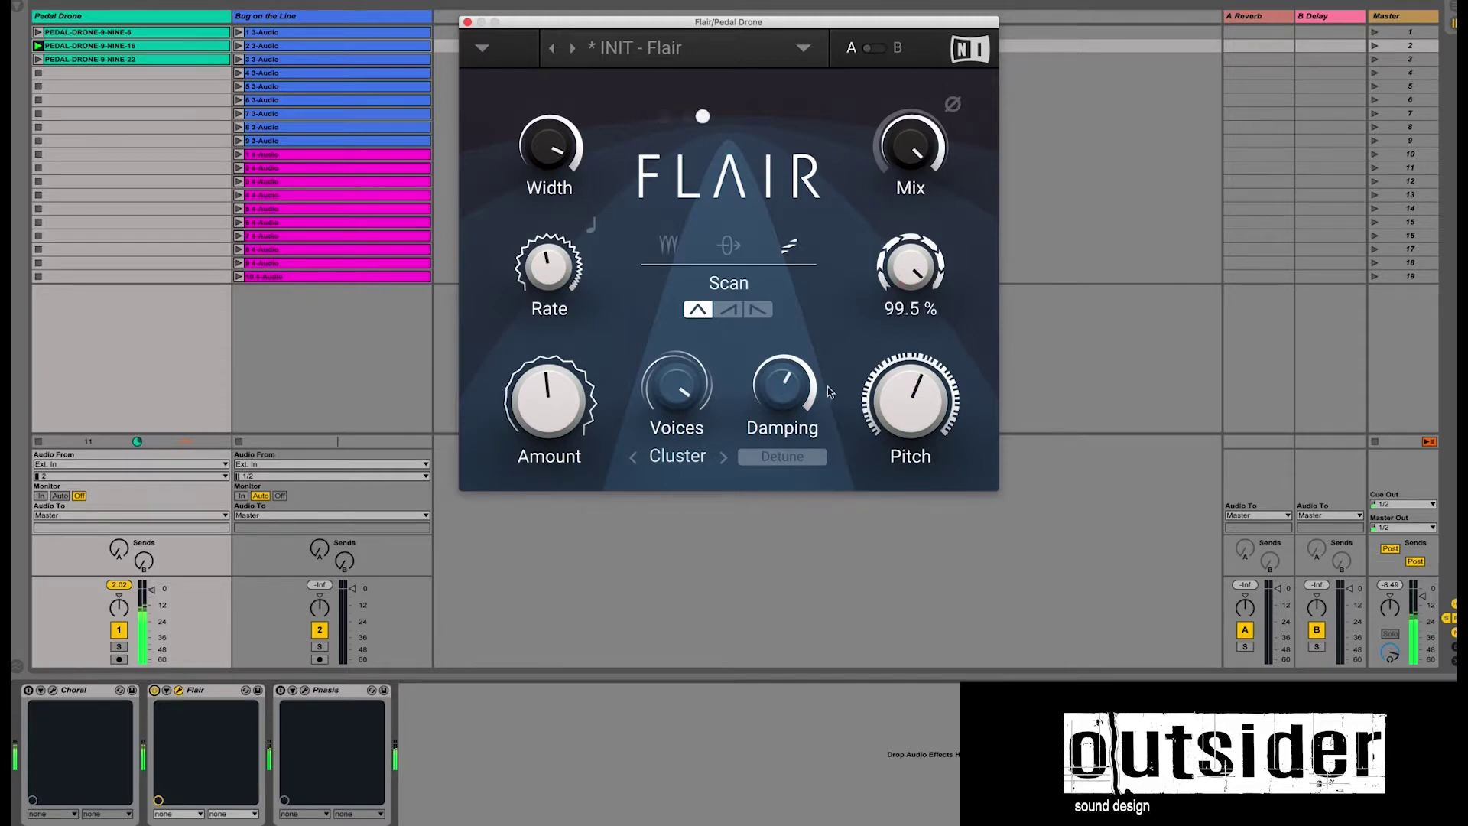
Step: Lower Damping to 0.5 % and bring Pitch down to A#1
{"action": "mouse_move", "coordinate": [772, 393]}
{"action": "left_click_drag", "start_coordinate": [770, 381], "coordinate": [770, 420]}
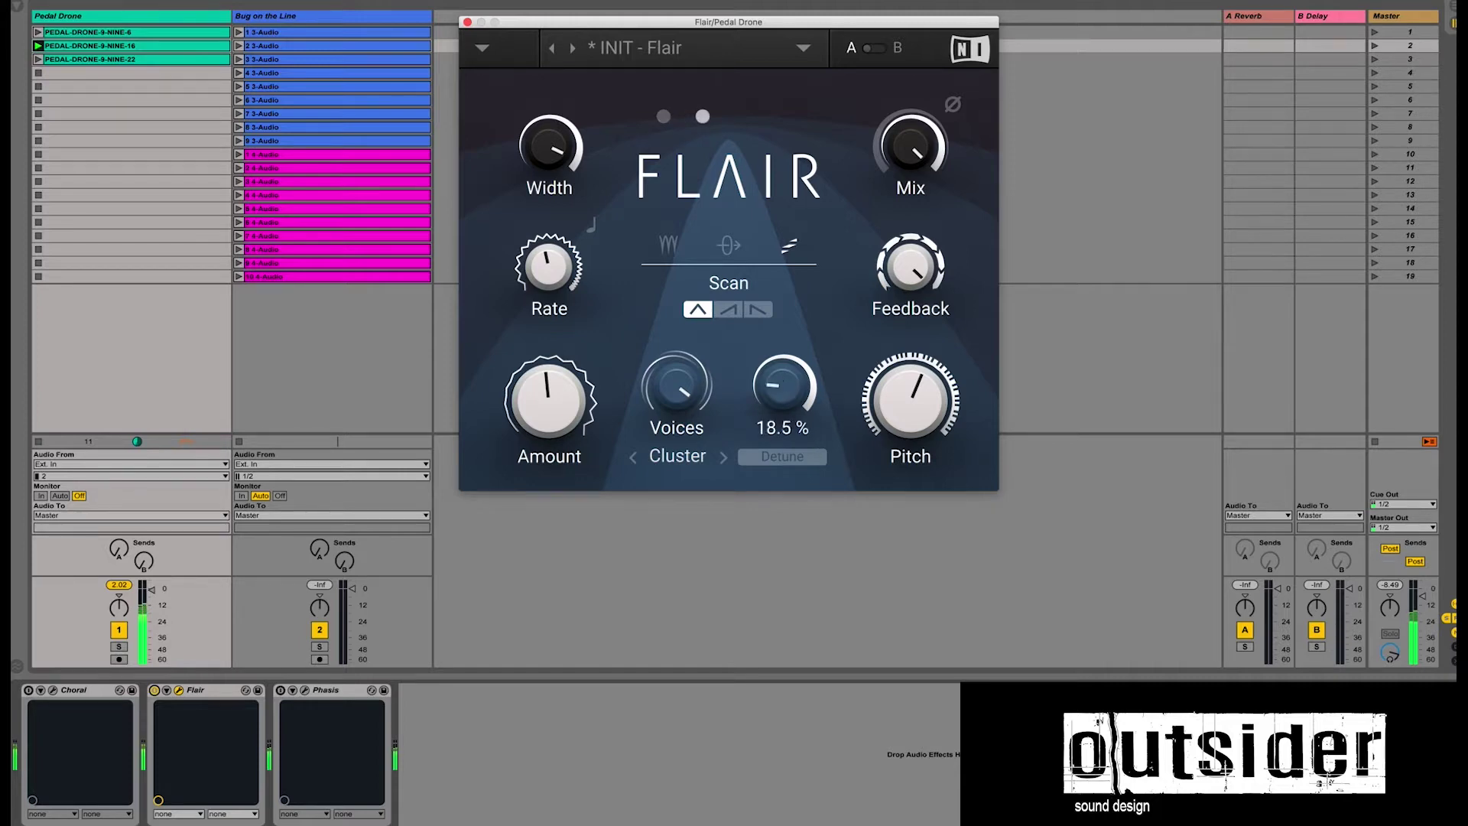
{"action": "left_click_drag", "start_coordinate": [910, 400], "coordinate": [910, 405]}
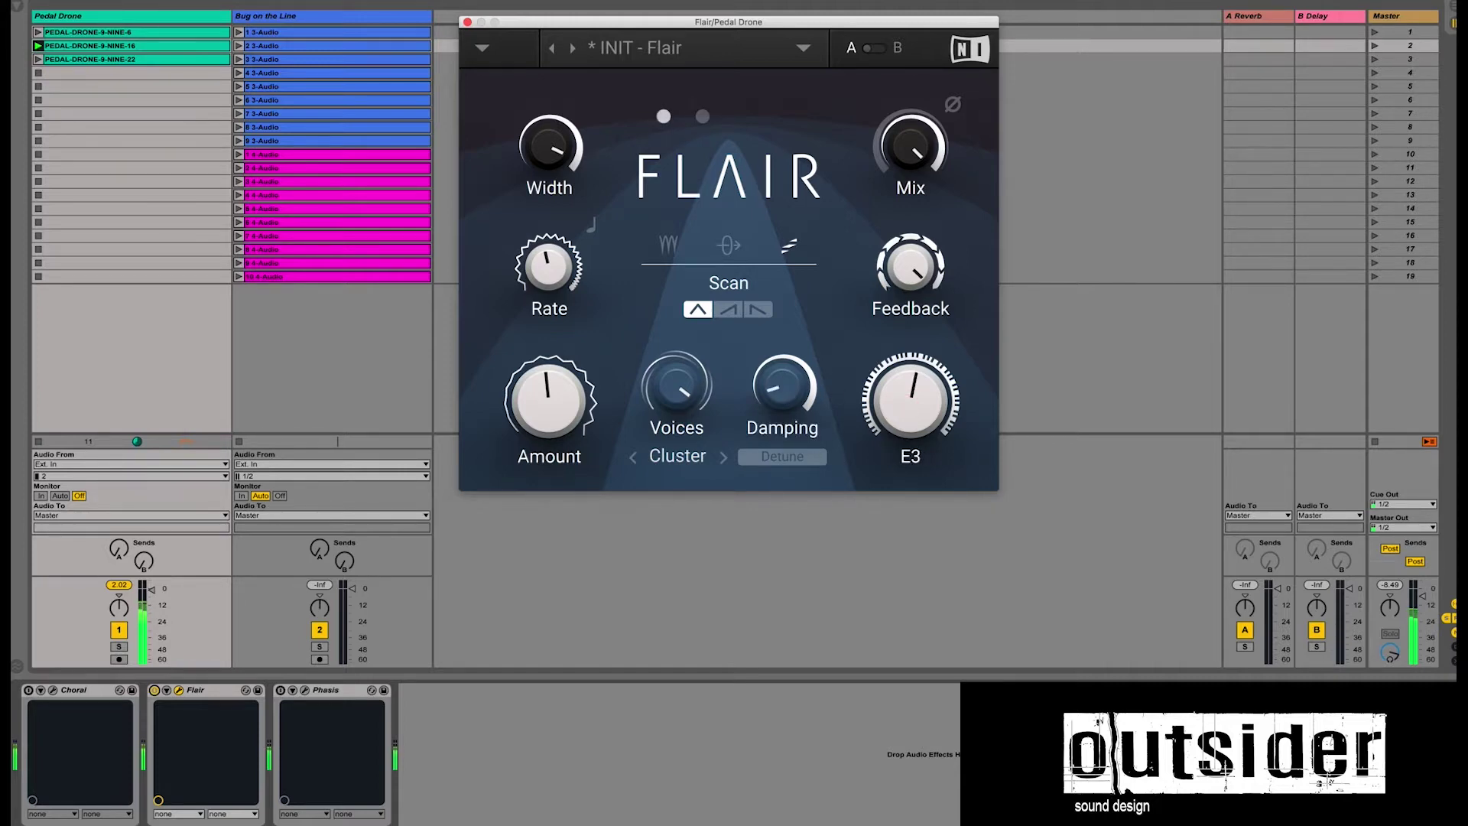
{"action": "left_click_drag", "start_coordinate": [776, 386], "coordinate": [776, 402]}
{"action": "left_click_drag", "start_coordinate": [896, 408], "coordinate": [830, 413]}
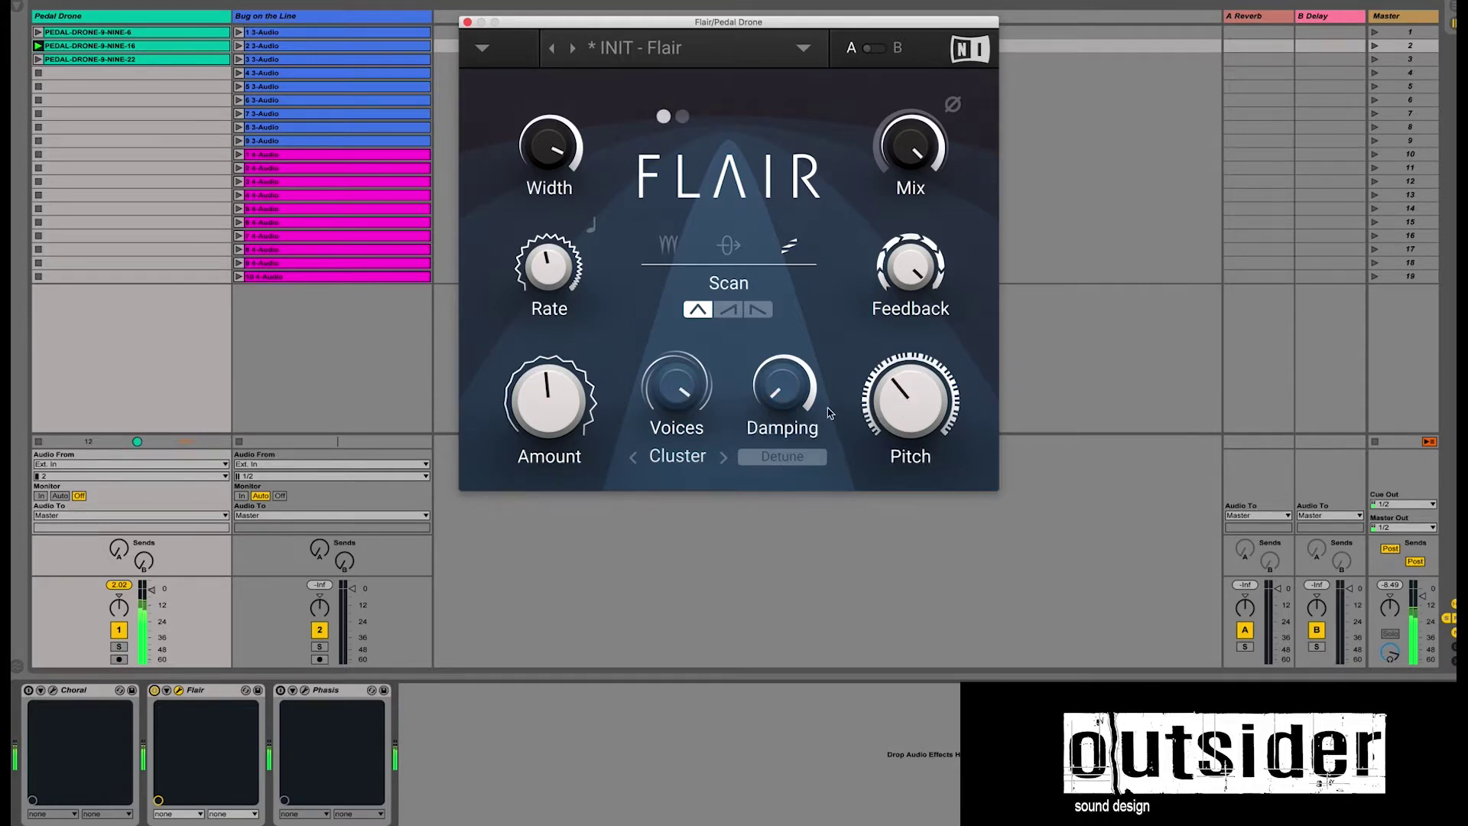
Step: Raise the modulation Amount to 100 % and lower Pitch to about a fifth of its range
{"action": "left_click_drag", "start_coordinate": [548, 409], "coordinate": [549, 378]}
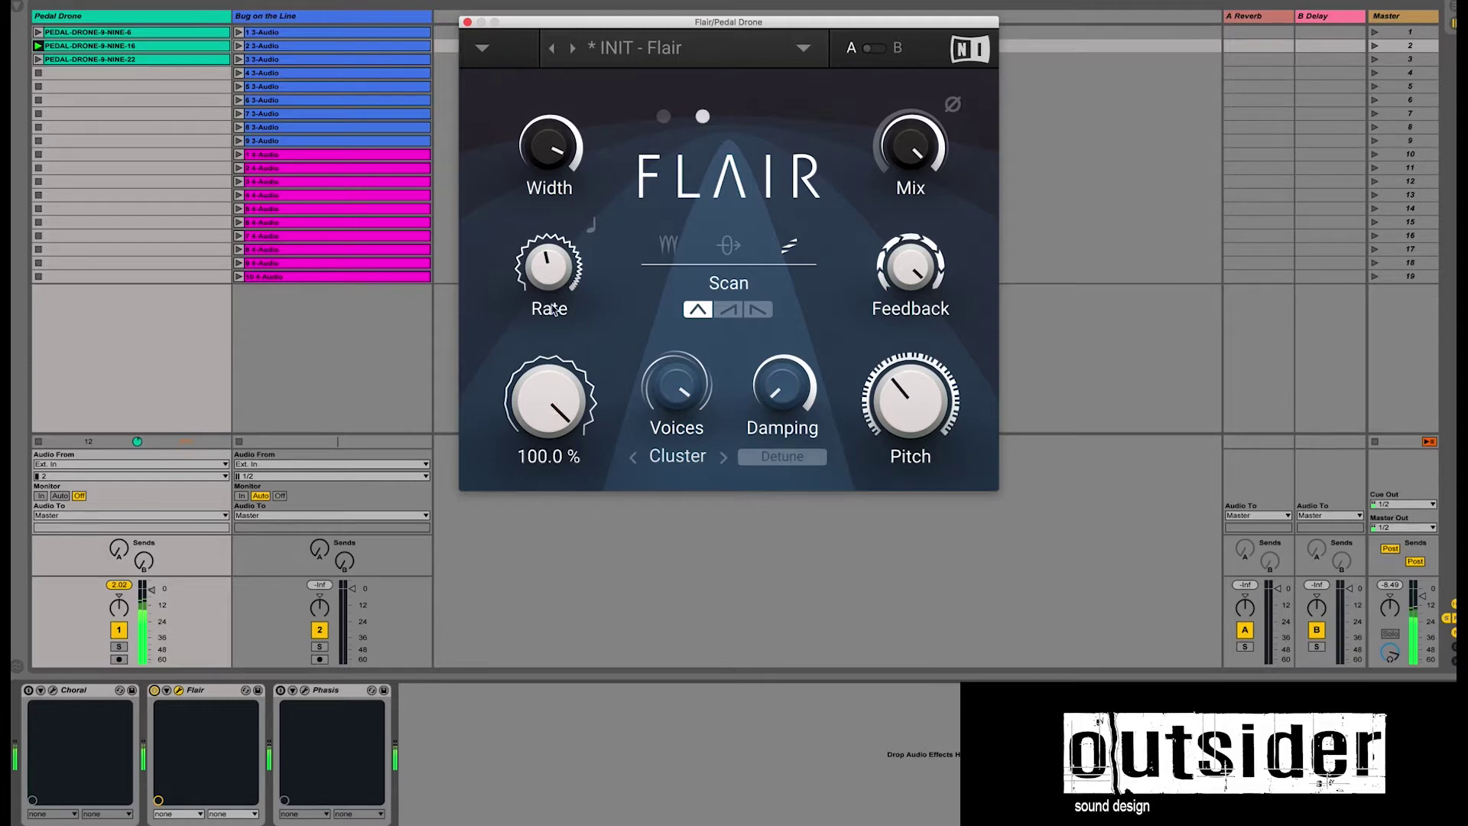
{"action": "left_click_drag", "start_coordinate": [555, 272], "coordinate": [556, 274]}
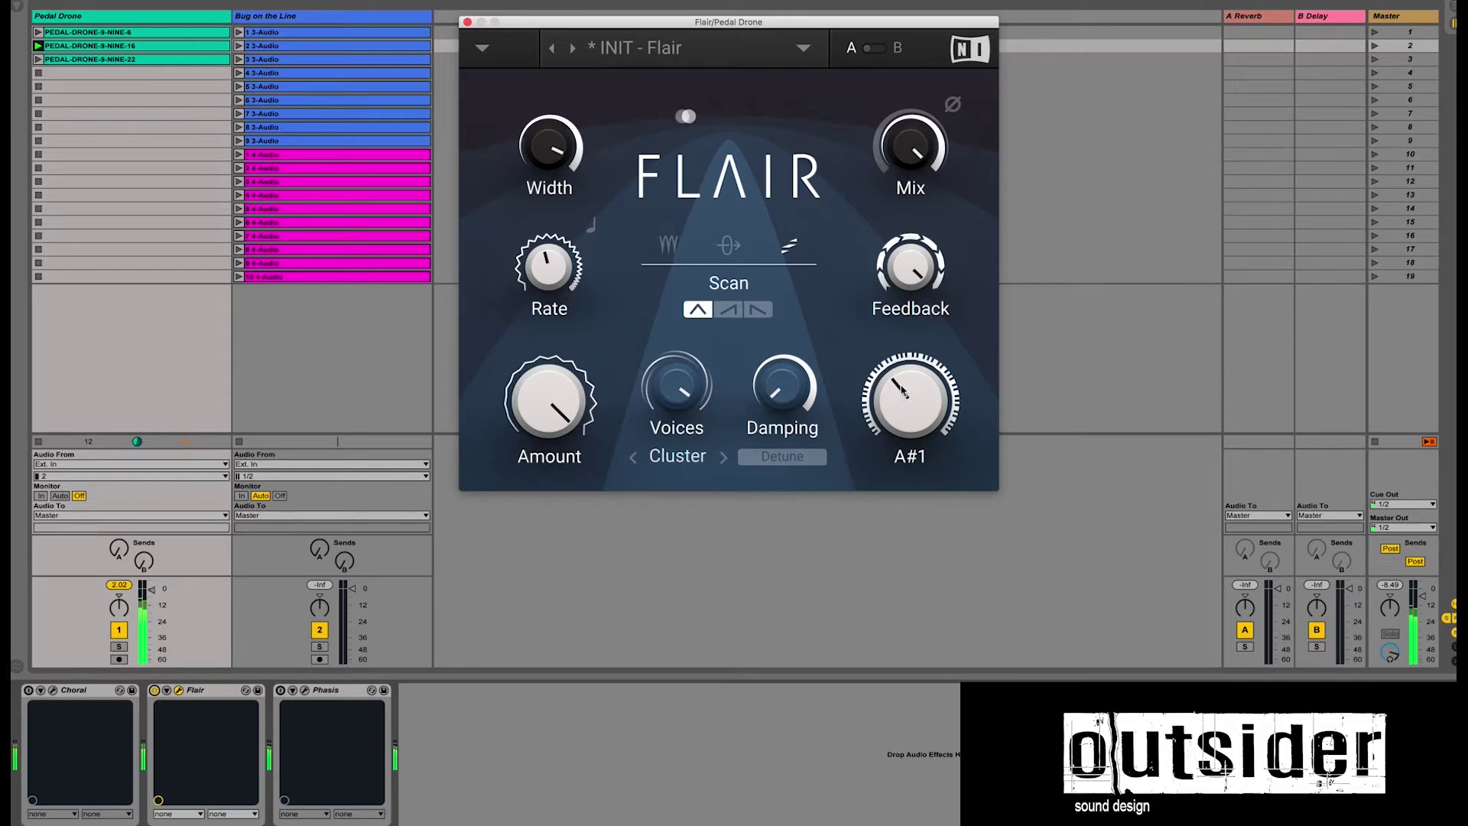
{"action": "left_click_drag", "start_coordinate": [901, 386], "coordinate": [899, 428]}
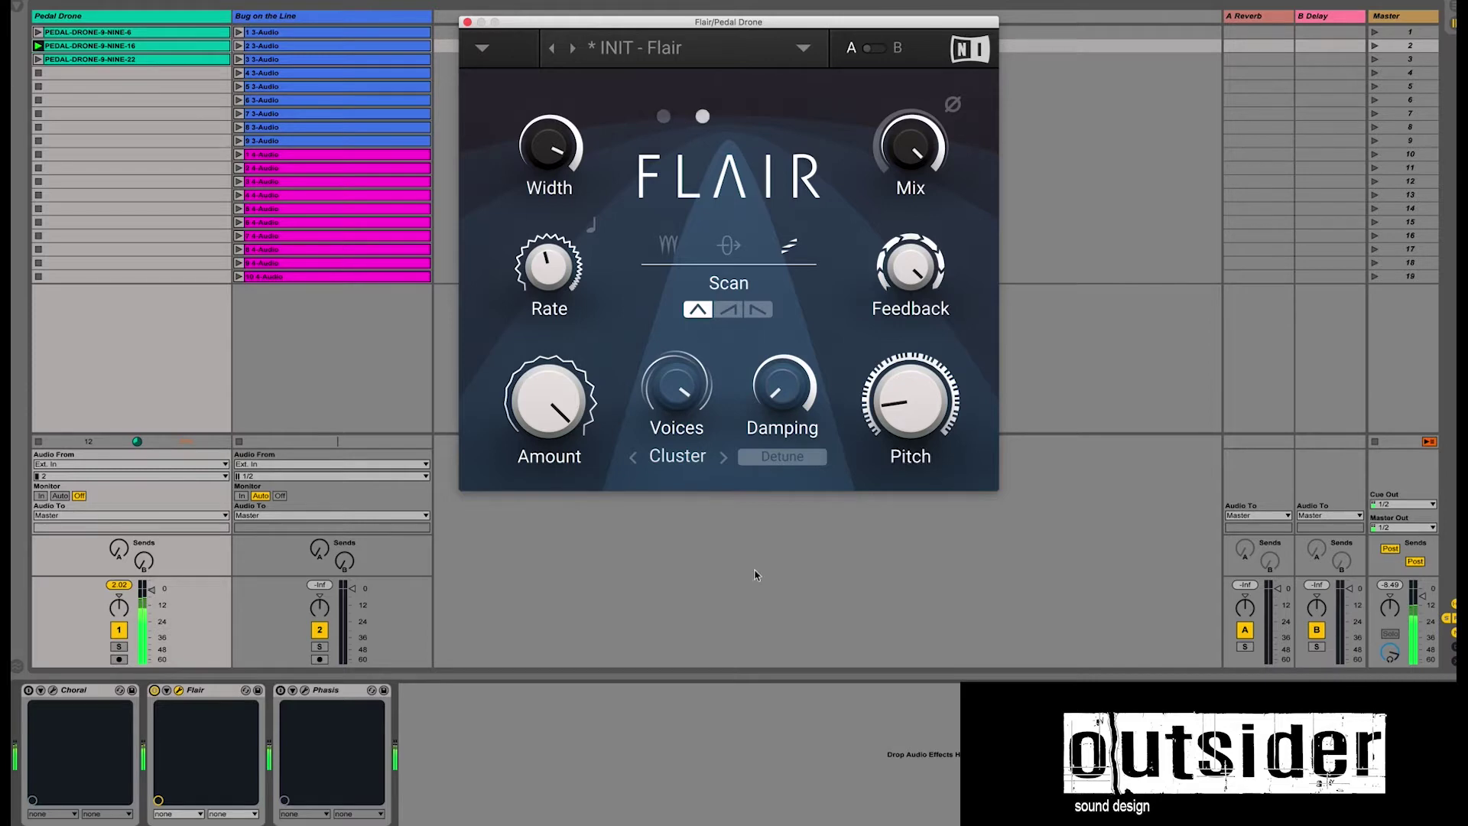
Step: Reduce the Mix to slightly over half and bring Width down to about four fifths
{"action": "left_click_drag", "start_coordinate": [909, 147], "coordinate": [910, 172]}
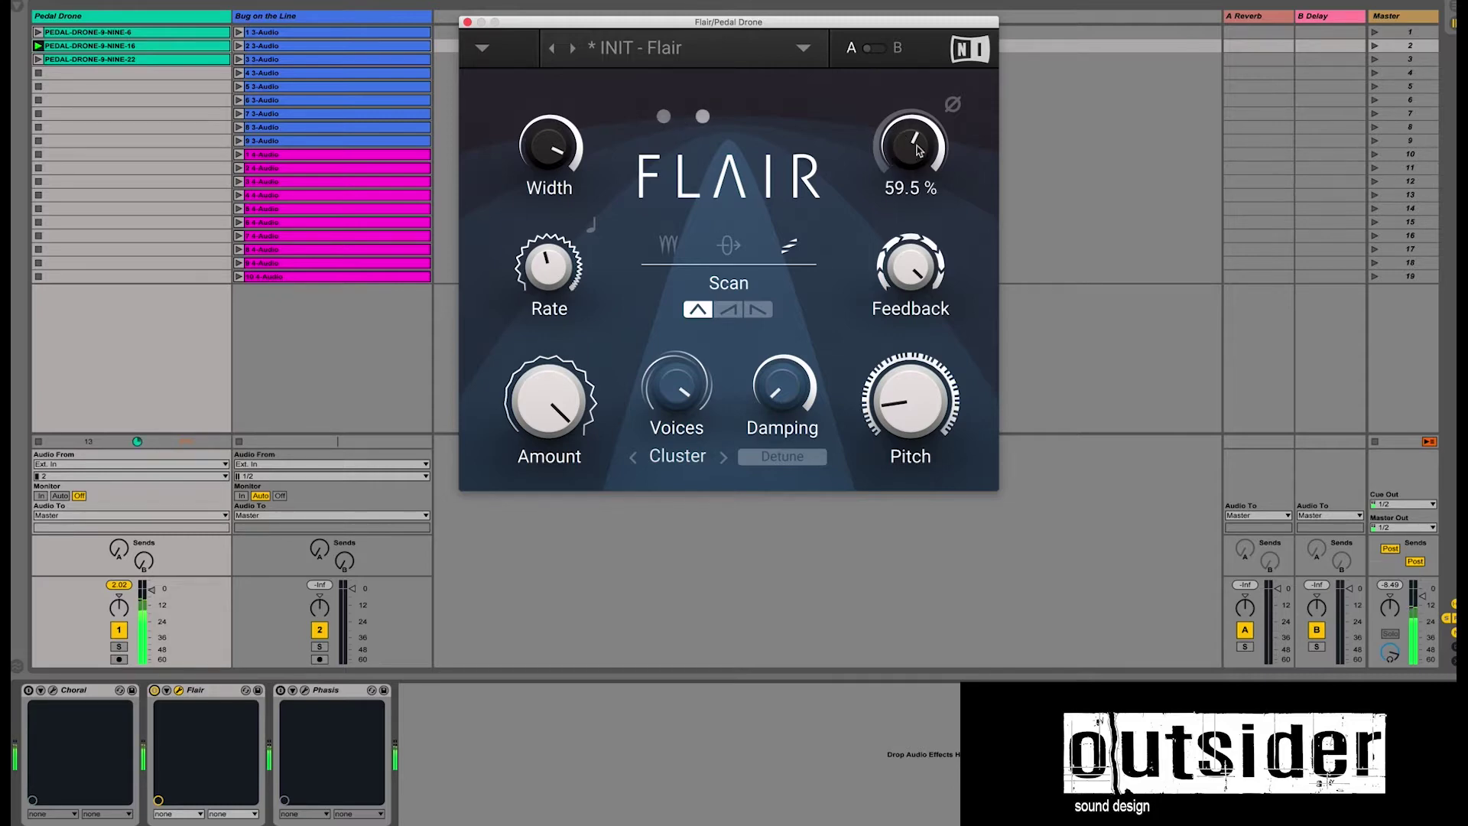
{"action": "left_click_drag", "start_coordinate": [917, 150], "coordinate": [918, 153]}
{"action": "left_click_drag", "start_coordinate": [554, 152], "coordinate": [557, 158]}
Step: Raise the Rate to 16.351 Hz and Pitch to near its maximum, with the Mix back at full
{"action": "mouse_move", "coordinate": [558, 274]}
{"action": "left_mouse_down"}
{"action": "mouse_move", "coordinate": [563, 298]}
{"action": "mouse_move", "coordinate": [567, 252]}
{"action": "left_mouse_up"}
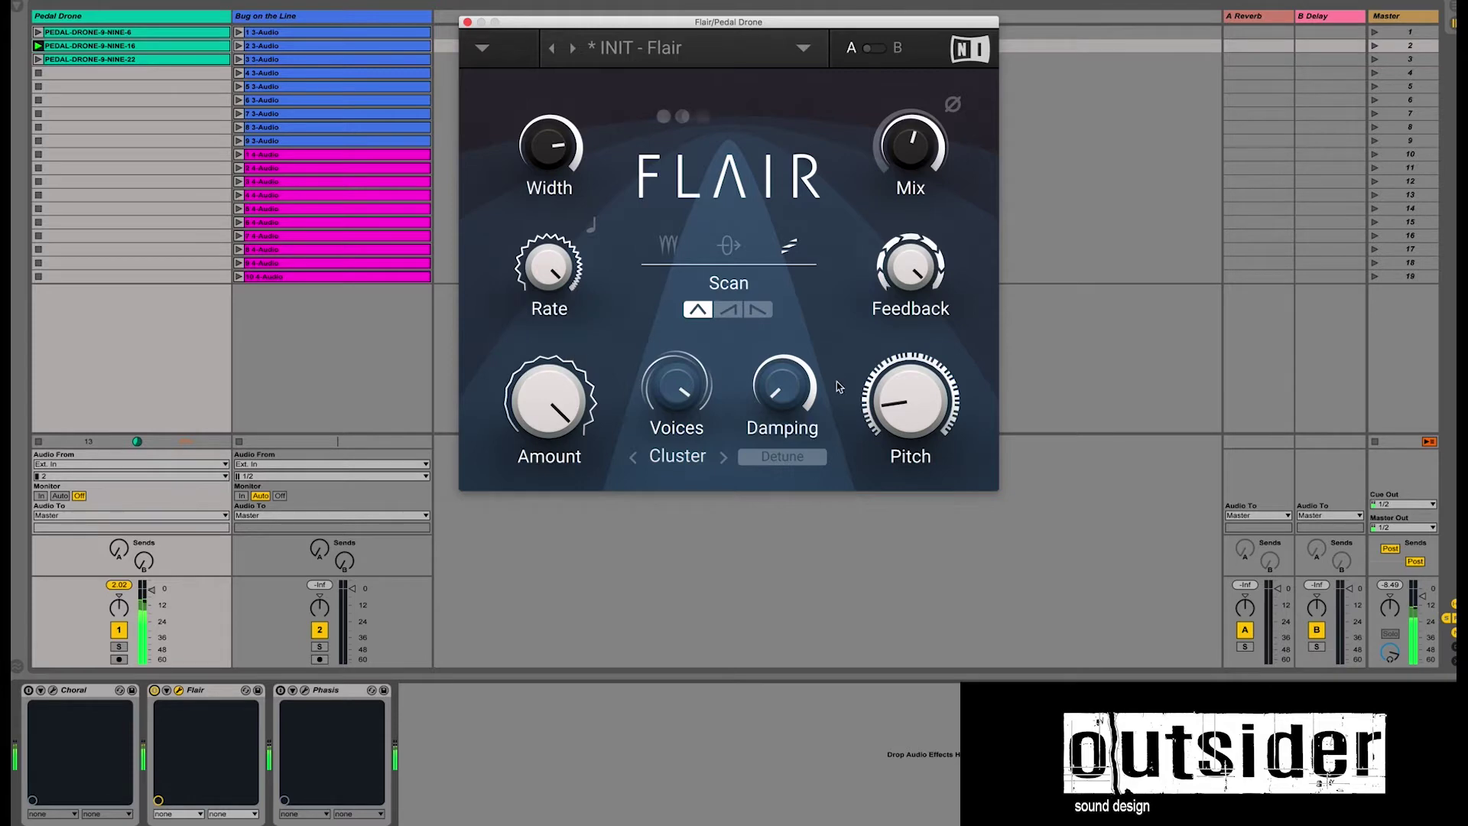
{"action": "left_click_drag", "start_coordinate": [893, 402], "coordinate": [896, 345]}
{"action": "left_click_drag", "start_coordinate": [916, 163], "coordinate": [915, 154]}
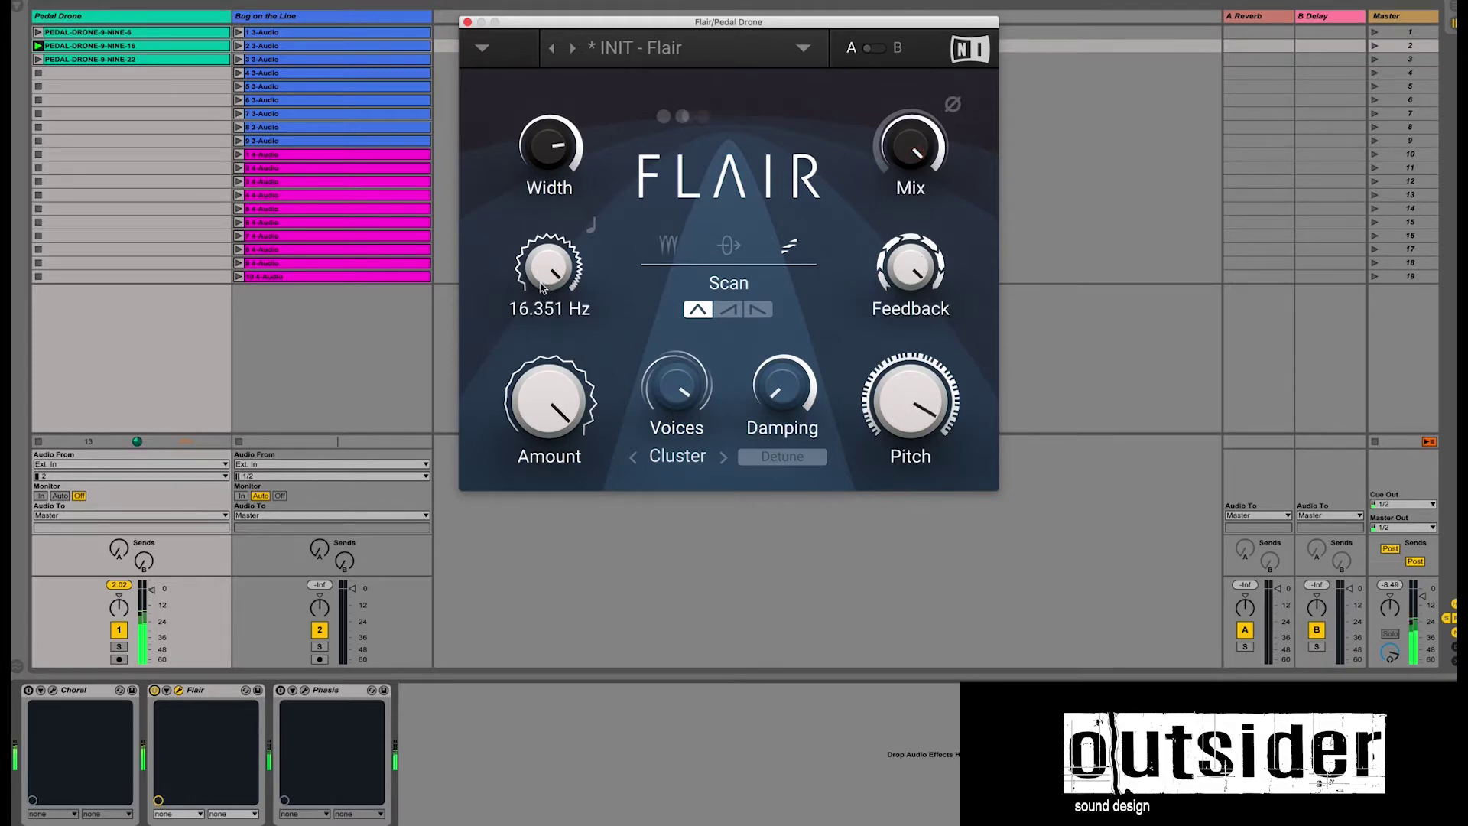
Step: Set Voices to 3.58 and try the Amount at 50.0 % before returning it to full
{"action": "left_click_drag", "start_coordinate": [664, 383], "coordinate": [663, 391]}
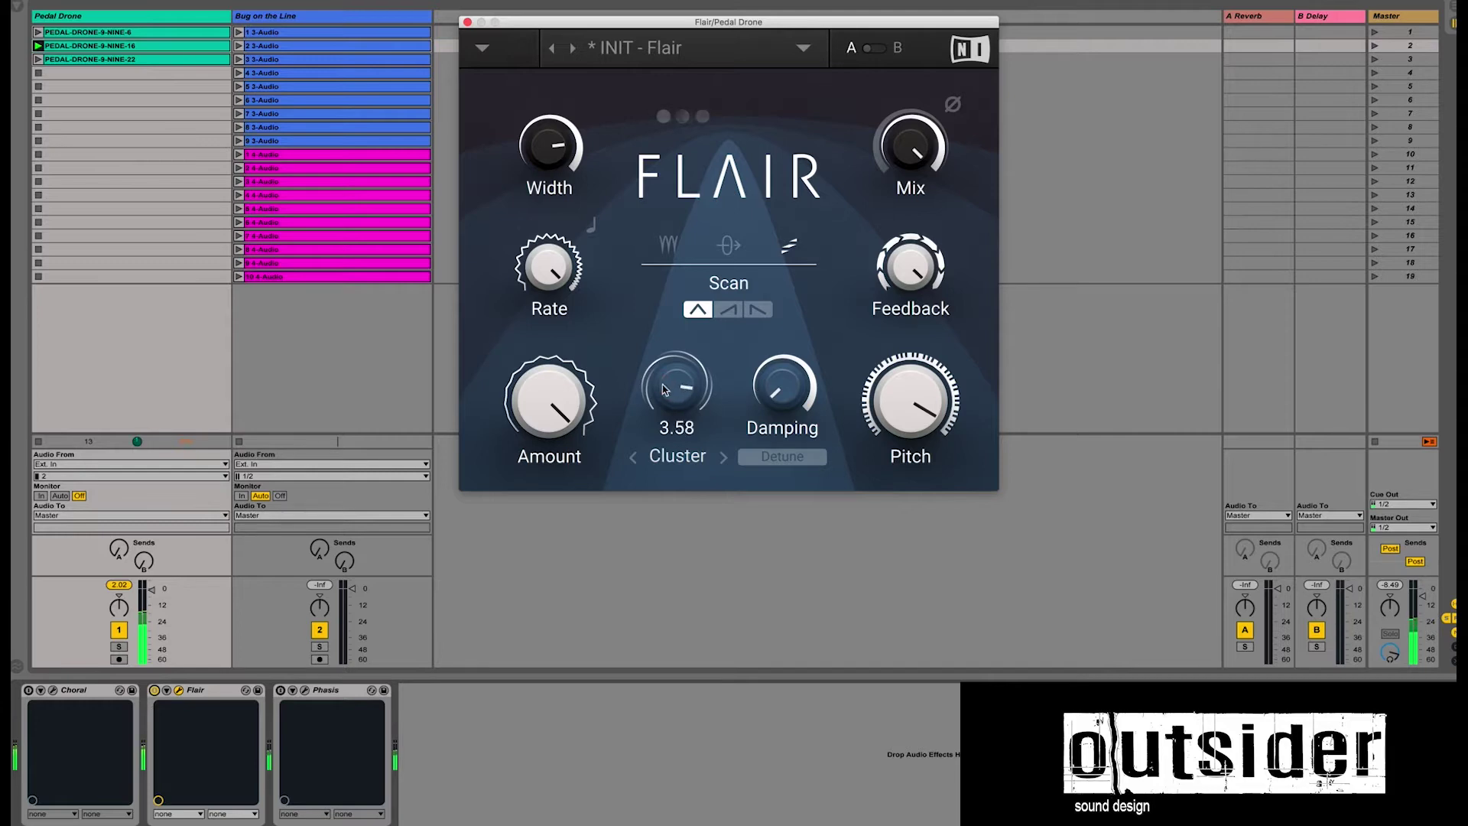
{"action": "left_click_drag", "start_coordinate": [535, 425], "coordinate": [535, 436]}
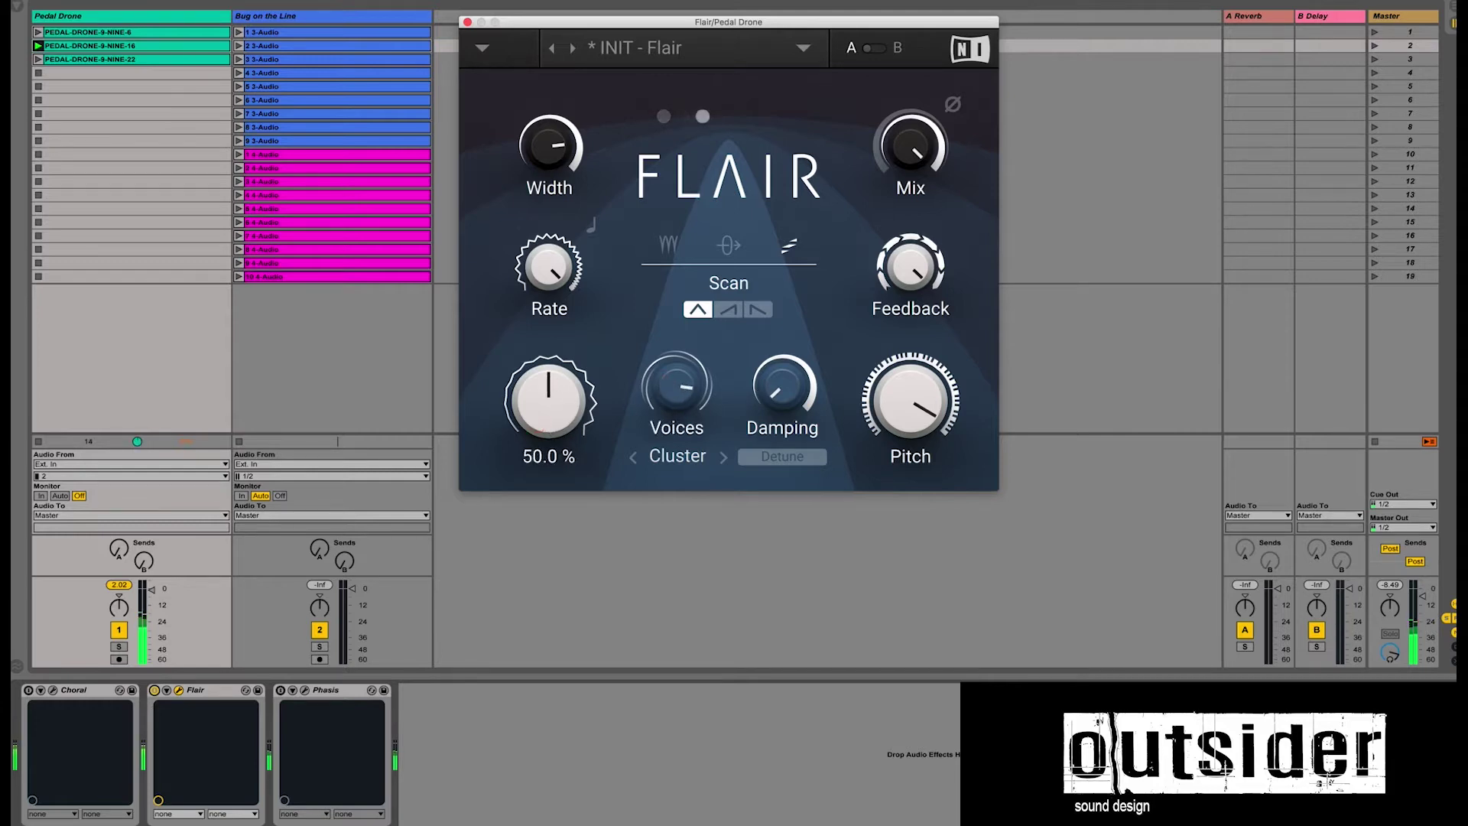
{"action": "left_click_drag", "start_coordinate": [549, 405], "coordinate": [549, 344]}
Step: Lower Pitch to below its midpoint and reduce Voices to 1.22, keeping the Rate at its maximum
{"action": "mouse_move", "coordinate": [552, 264]}
{"action": "left_mouse_down"}
{"action": "mouse_move", "coordinate": [552, 306]}
{"action": "mouse_move", "coordinate": [554, 257]}
{"action": "left_mouse_up"}
{"action": "left_click_drag", "start_coordinate": [897, 402], "coordinate": [898, 489]}
{"action": "mouse_move", "coordinate": [684, 390]}
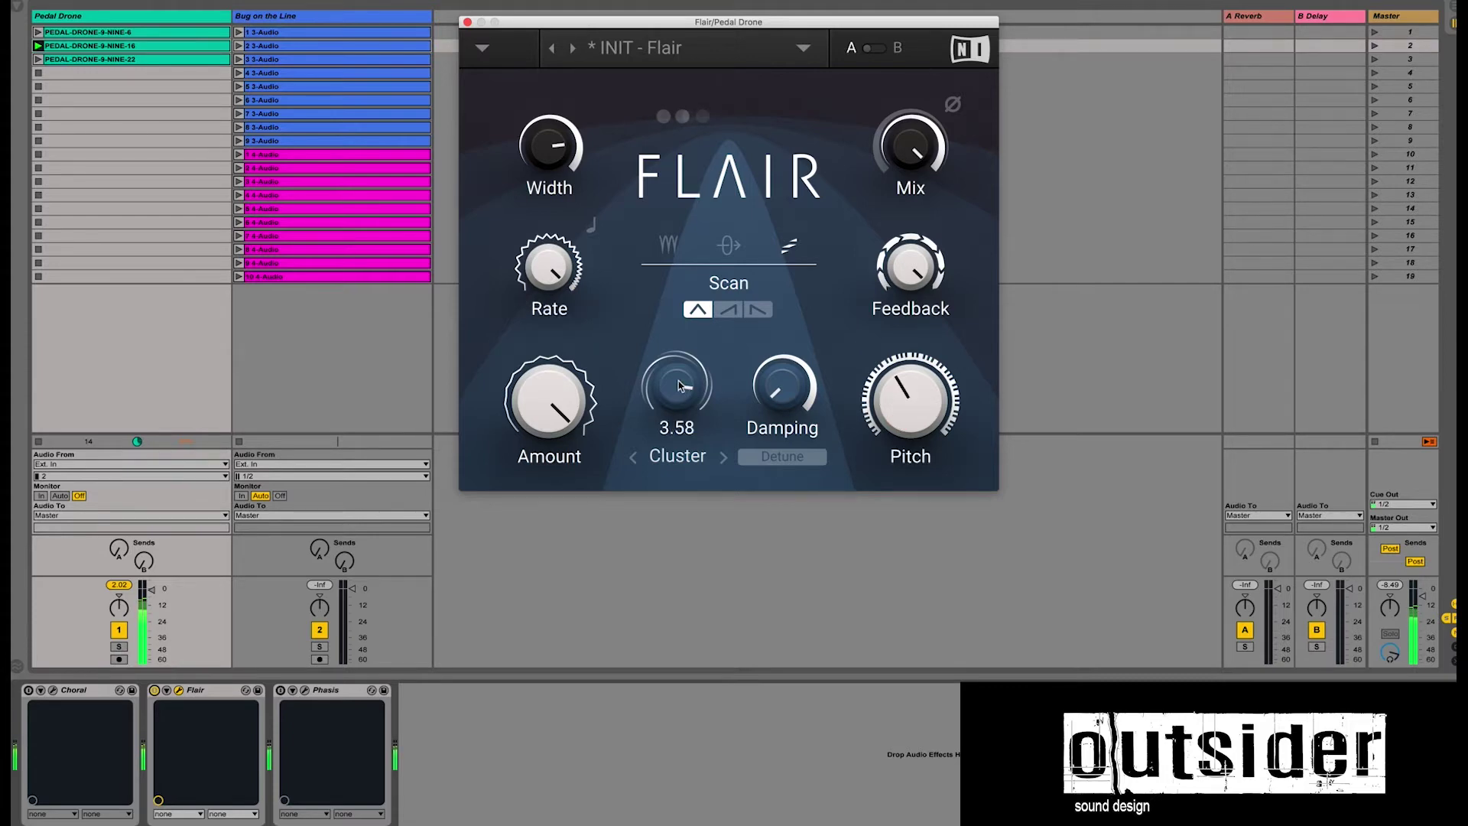
{"action": "left_click_drag", "start_coordinate": [678, 386], "coordinate": [678, 421]}
Step: Raise Damping to 65.0 %, then reduce the Mix to about four fifths and Voices to 1.13
{"action": "mouse_move", "coordinate": [795, 394]}
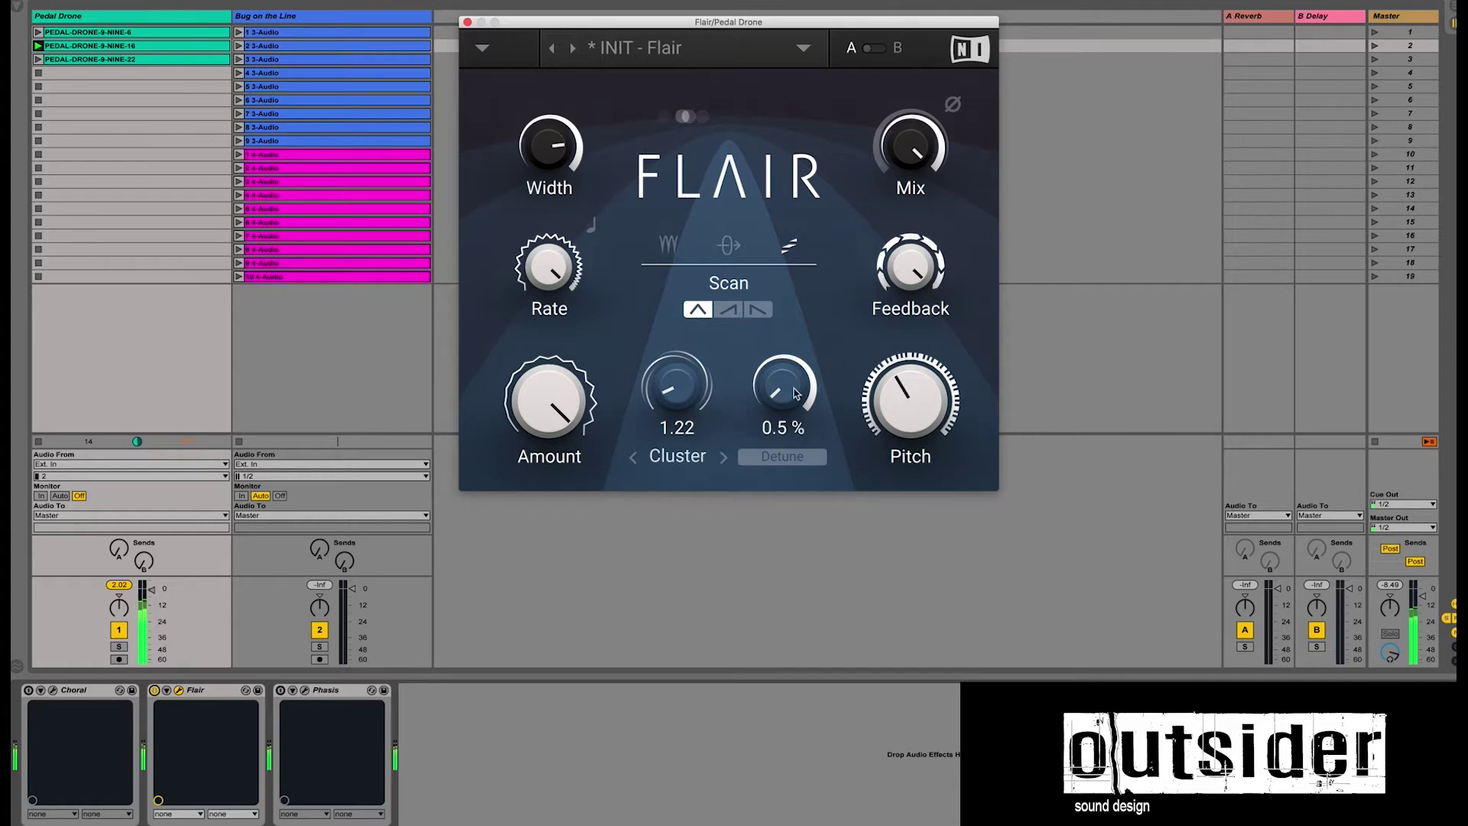
{"action": "left_click_drag", "start_coordinate": [795, 393], "coordinate": [795, 337]}
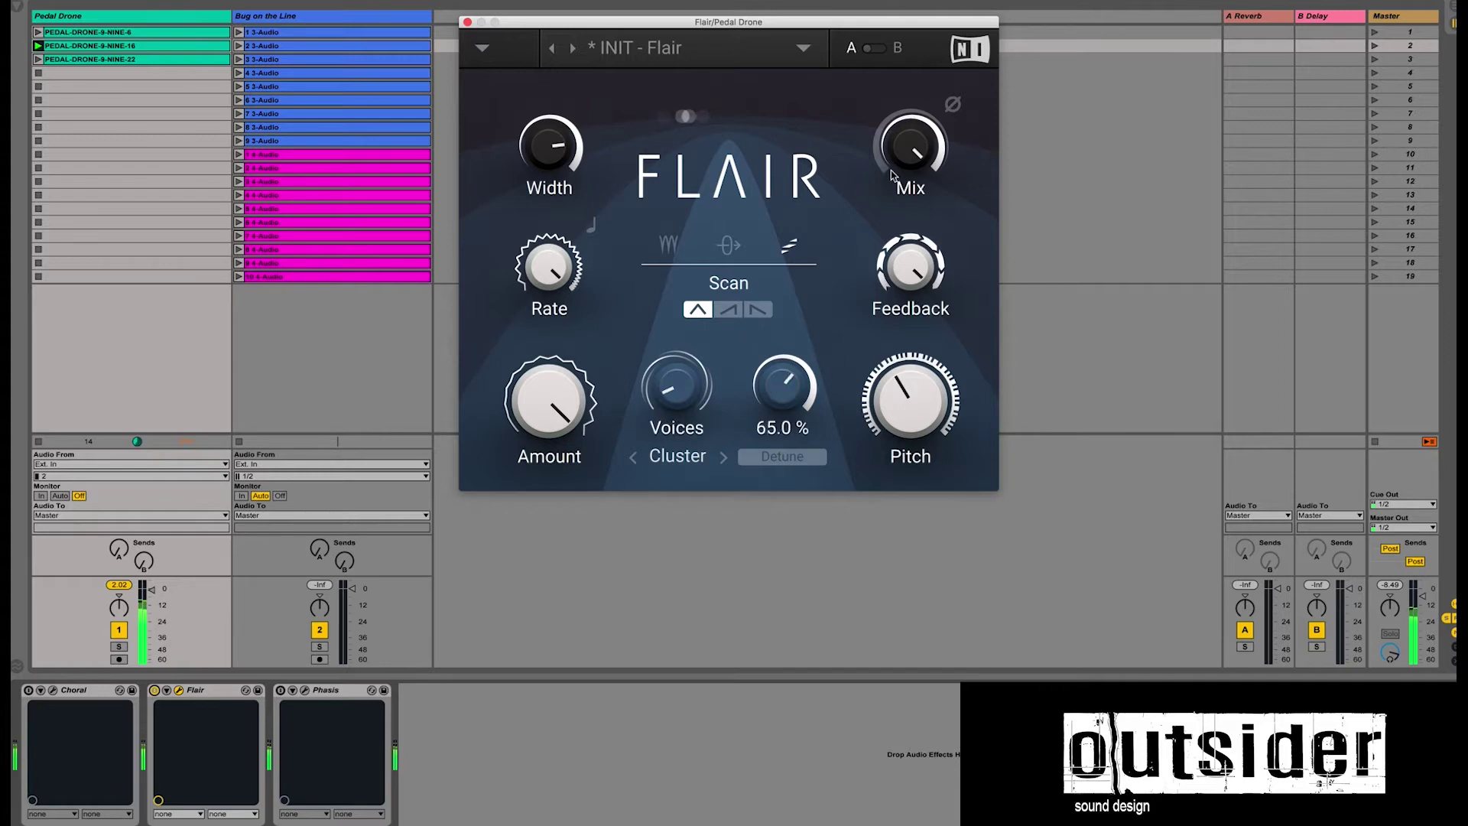
{"action": "mouse_move", "coordinate": [913, 153]}
{"action": "left_mouse_down"}
{"action": "mouse_move", "coordinate": [913, 167]}
{"action": "mouse_move", "coordinate": [913, 154]}
{"action": "left_mouse_up"}
{"action": "left_click", "coordinate": [675, 386]}
{"action": "left_click_drag", "start_coordinate": [676, 386], "coordinate": [675, 388]}
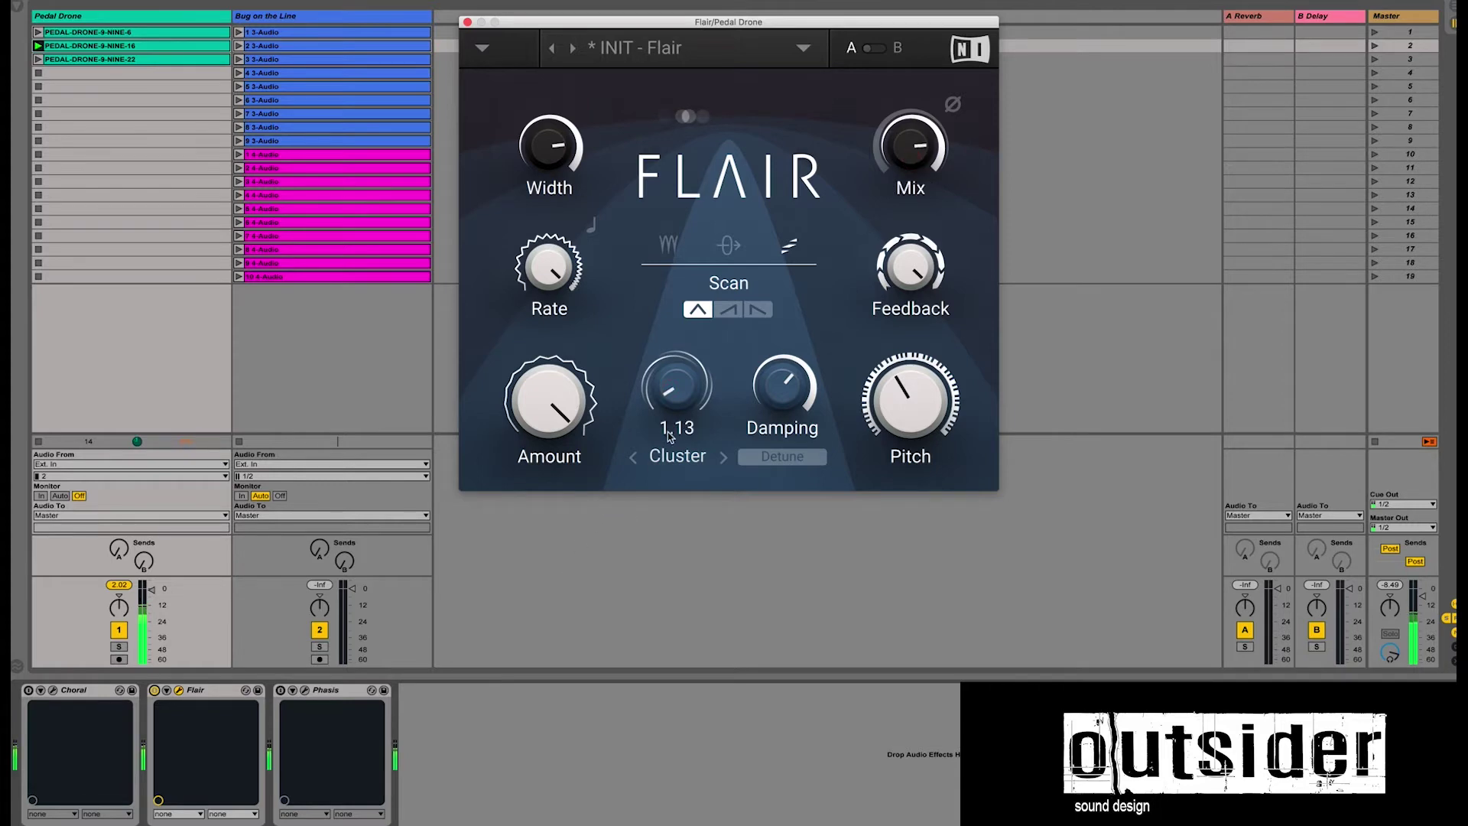
Step: Change the voice chord to Inharm and reduce the modulation Amount to about three quarters
{"action": "left_click", "coordinate": [666, 457]}
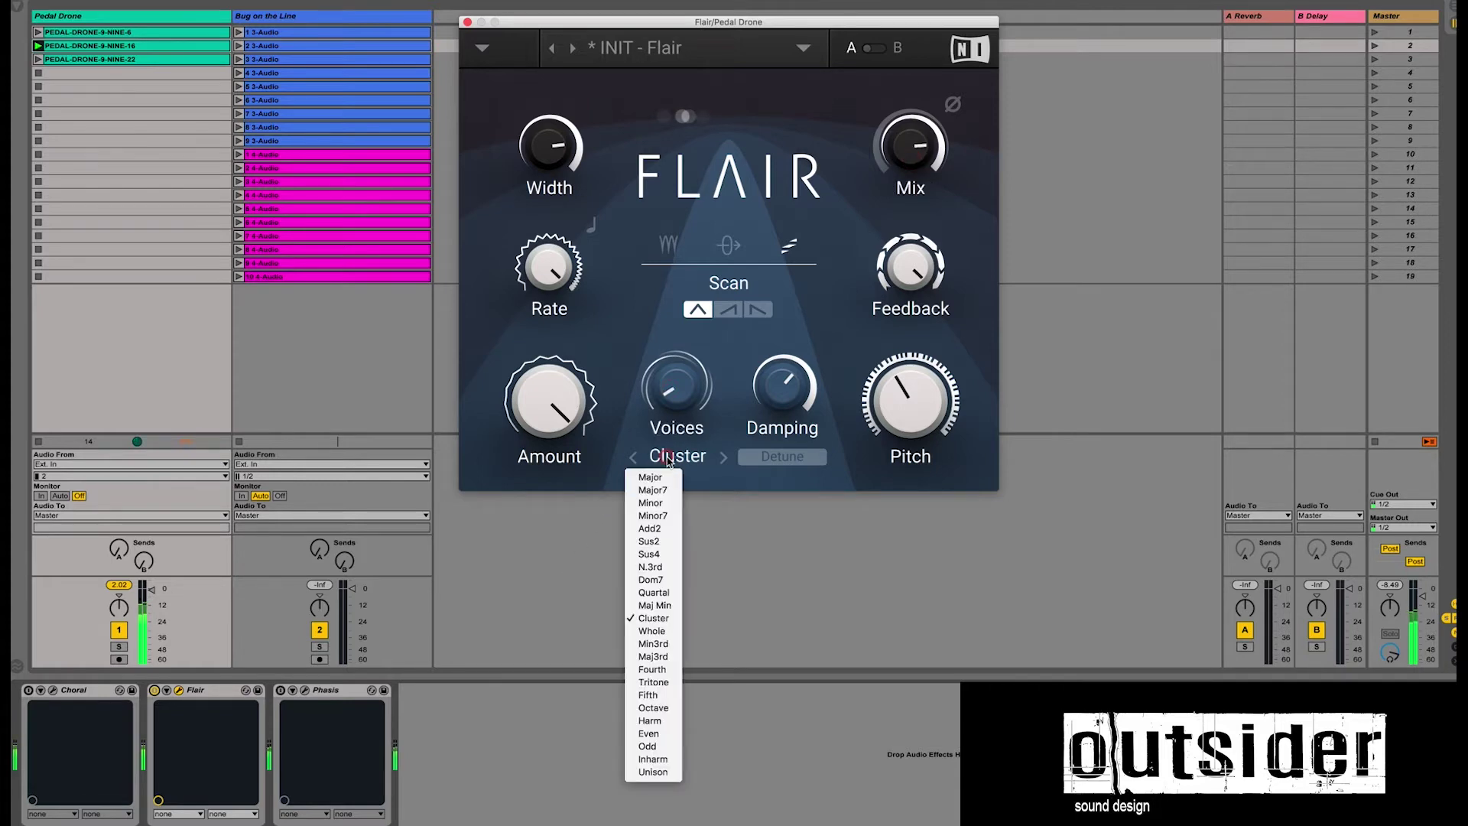
{"action": "left_click", "coordinate": [653, 759]}
{"action": "left_click_drag", "start_coordinate": [550, 400], "coordinate": [550, 421]}
Step: Slow the Rate to just below its midpoint and narrow Width to about a third
{"action": "left_click_drag", "start_coordinate": [543, 268], "coordinate": [584, 283]}
{"action": "left_click_drag", "start_coordinate": [534, 122], "coordinate": [533, 166]}
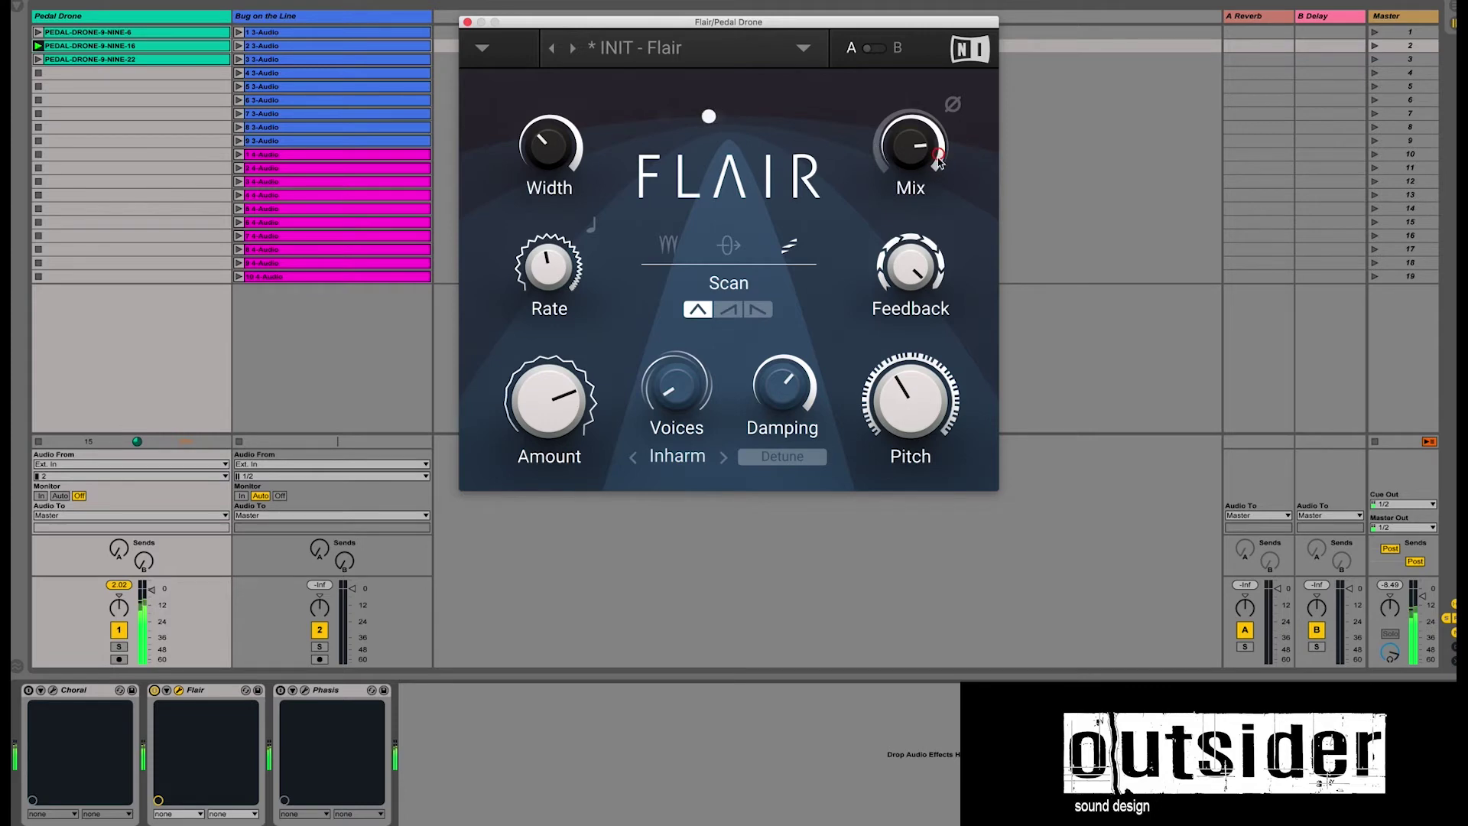
Step: Return the Mix to full and lower Feedback to 67.0 %
{"action": "left_click_drag", "start_coordinate": [877, 148], "coordinate": [883, 156]}
{"action": "mouse_move", "coordinate": [899, 261]}
{"action": "left_click_drag", "start_coordinate": [899, 262], "coordinate": [899, 279]}
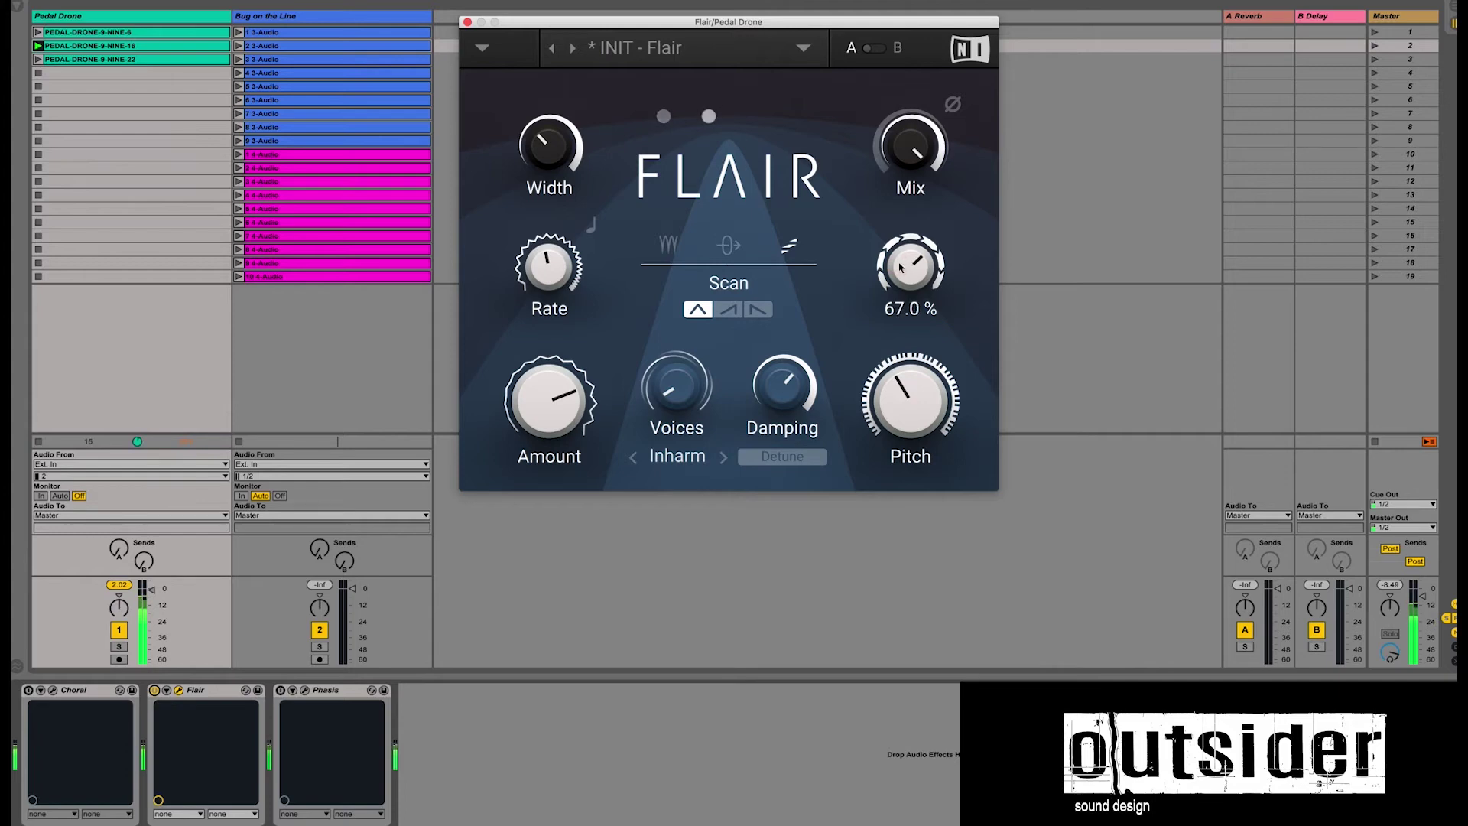
Step: Adjust Pitch around C2, ending with it lowered to its minimum
{"action": "mouse_move", "coordinate": [932, 412]}
{"action": "left_click_drag", "start_coordinate": [901, 402], "coordinate": [910, 406]}
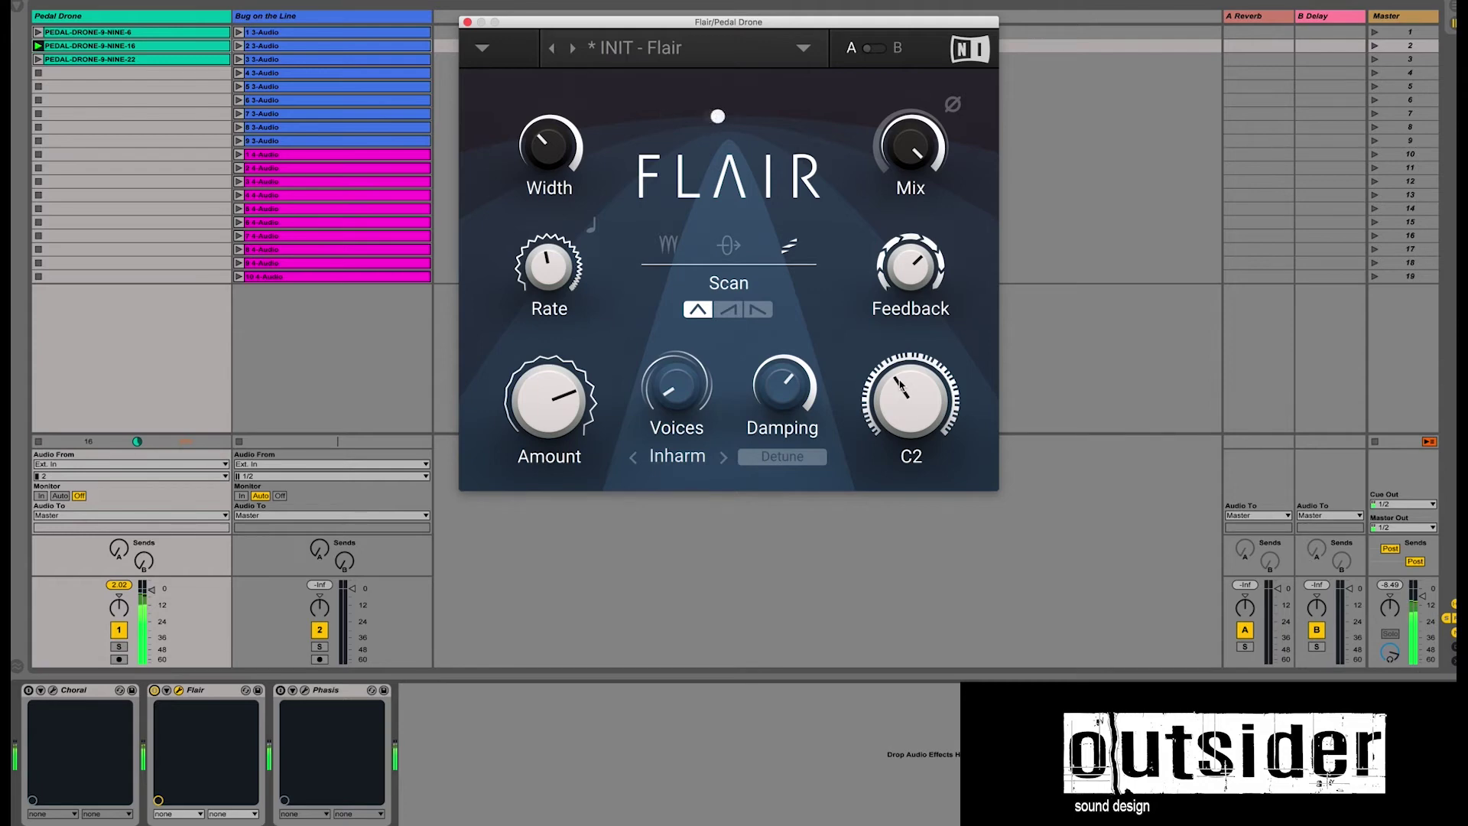
{"action": "left_click_drag", "start_coordinate": [901, 386], "coordinate": [902, 386]}
{"action": "left_click_drag", "start_coordinate": [895, 383], "coordinate": [963, 480]}
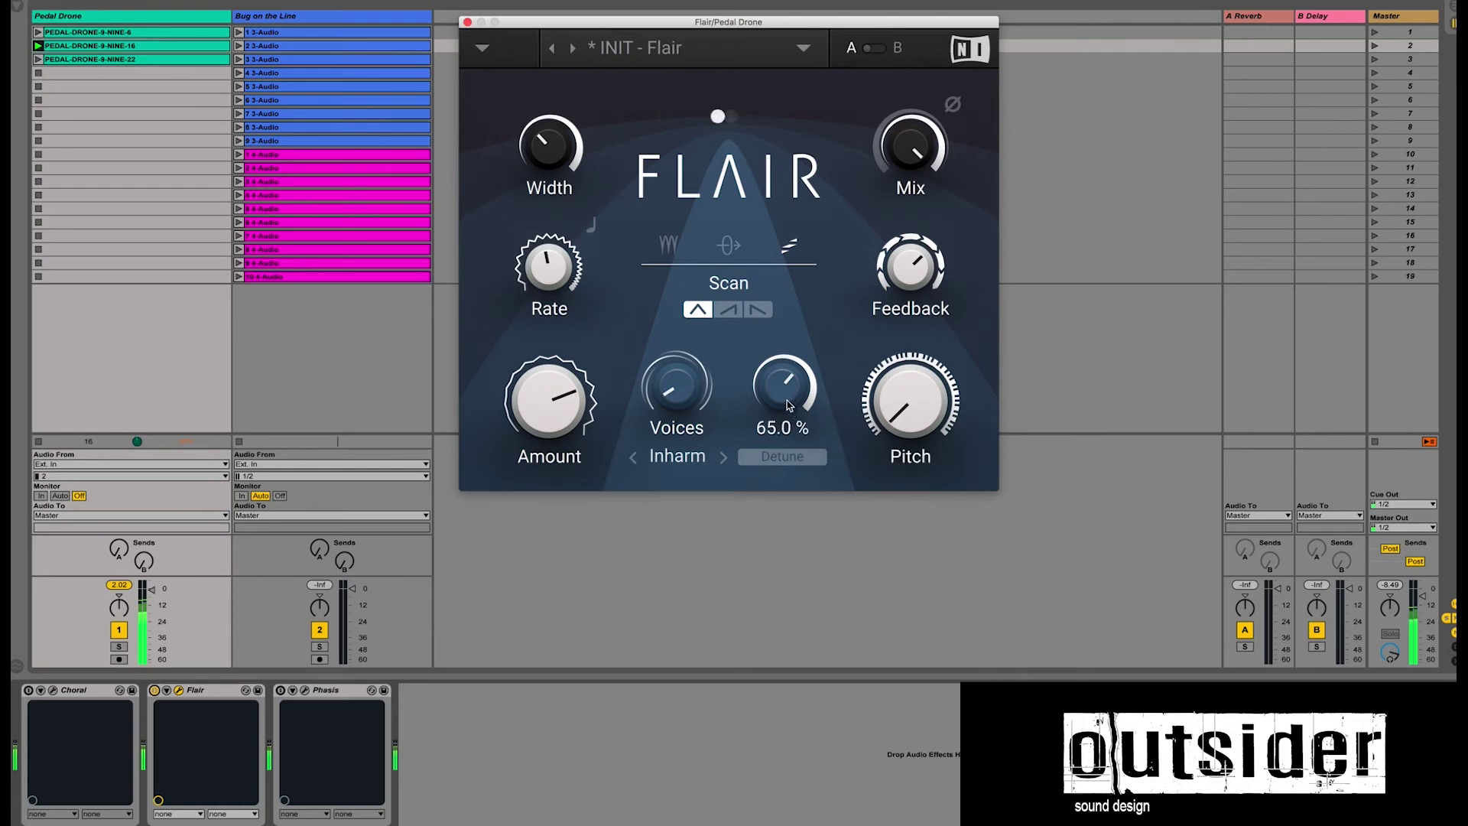
Step: Drop Damping to its minimum and raise both Voices and the modulation Amount to maximum
{"action": "left_click_drag", "start_coordinate": [785, 400], "coordinate": [786, 401]}
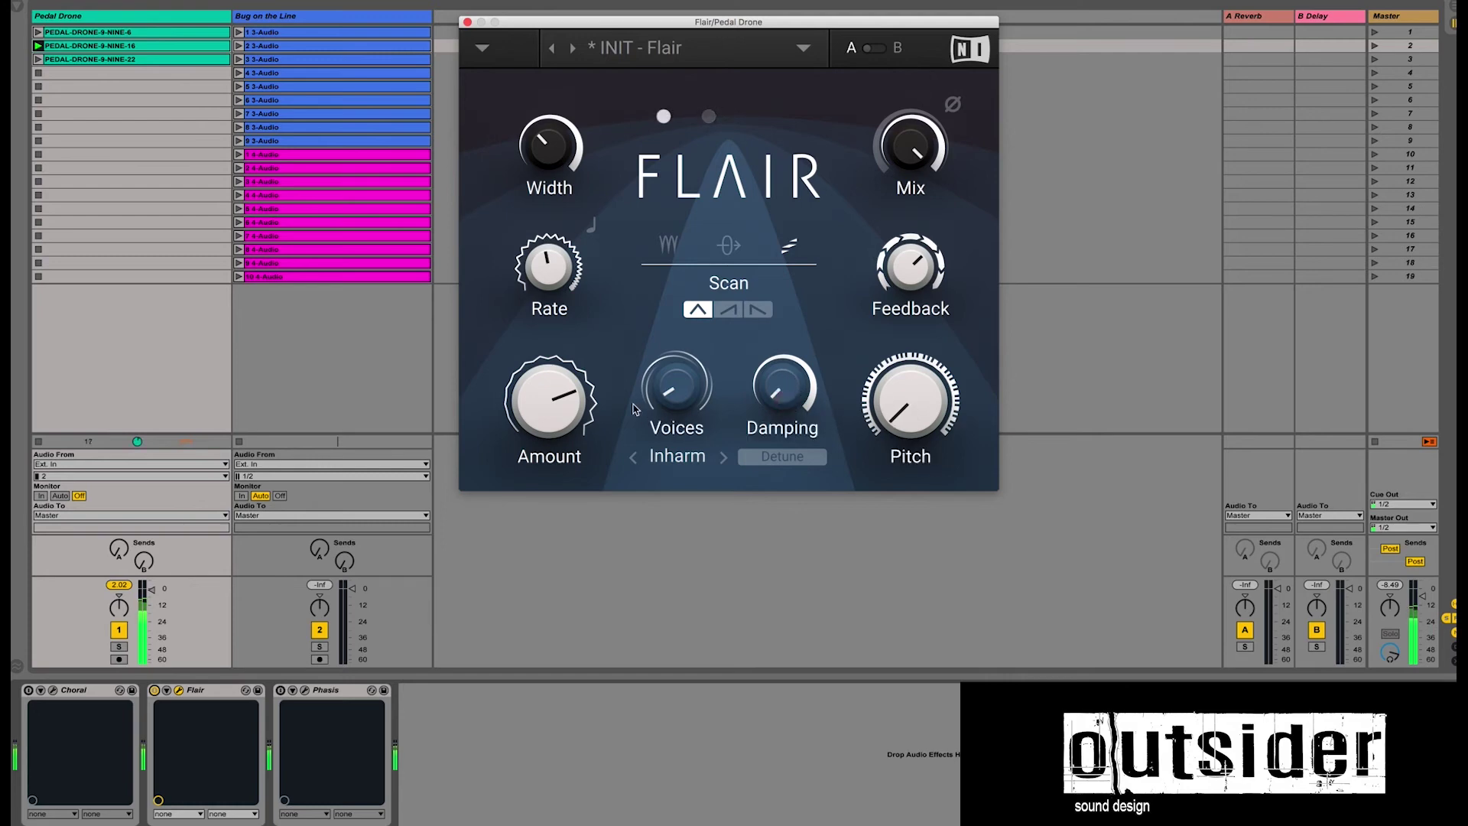
{"action": "left_click_drag", "start_coordinate": [672, 398], "coordinate": [672, 359]}
{"action": "left_click_drag", "start_coordinate": [541, 390], "coordinate": [540, 352]}
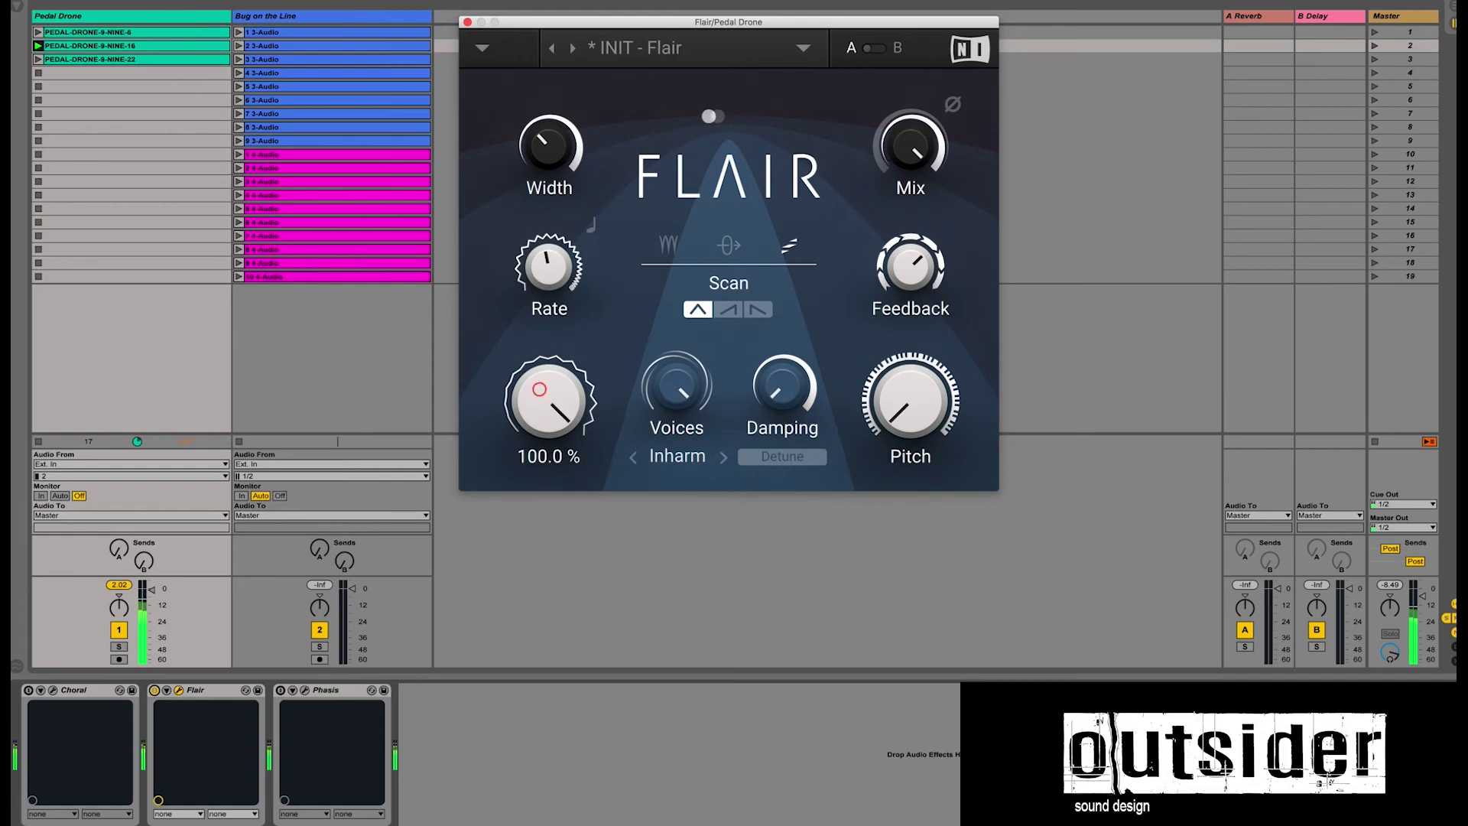
Step: Raise Pitch to about a quarter of its range, and increase Feedback and the Rate
{"action": "left_click_drag", "start_coordinate": [910, 401], "coordinate": [910, 374]}
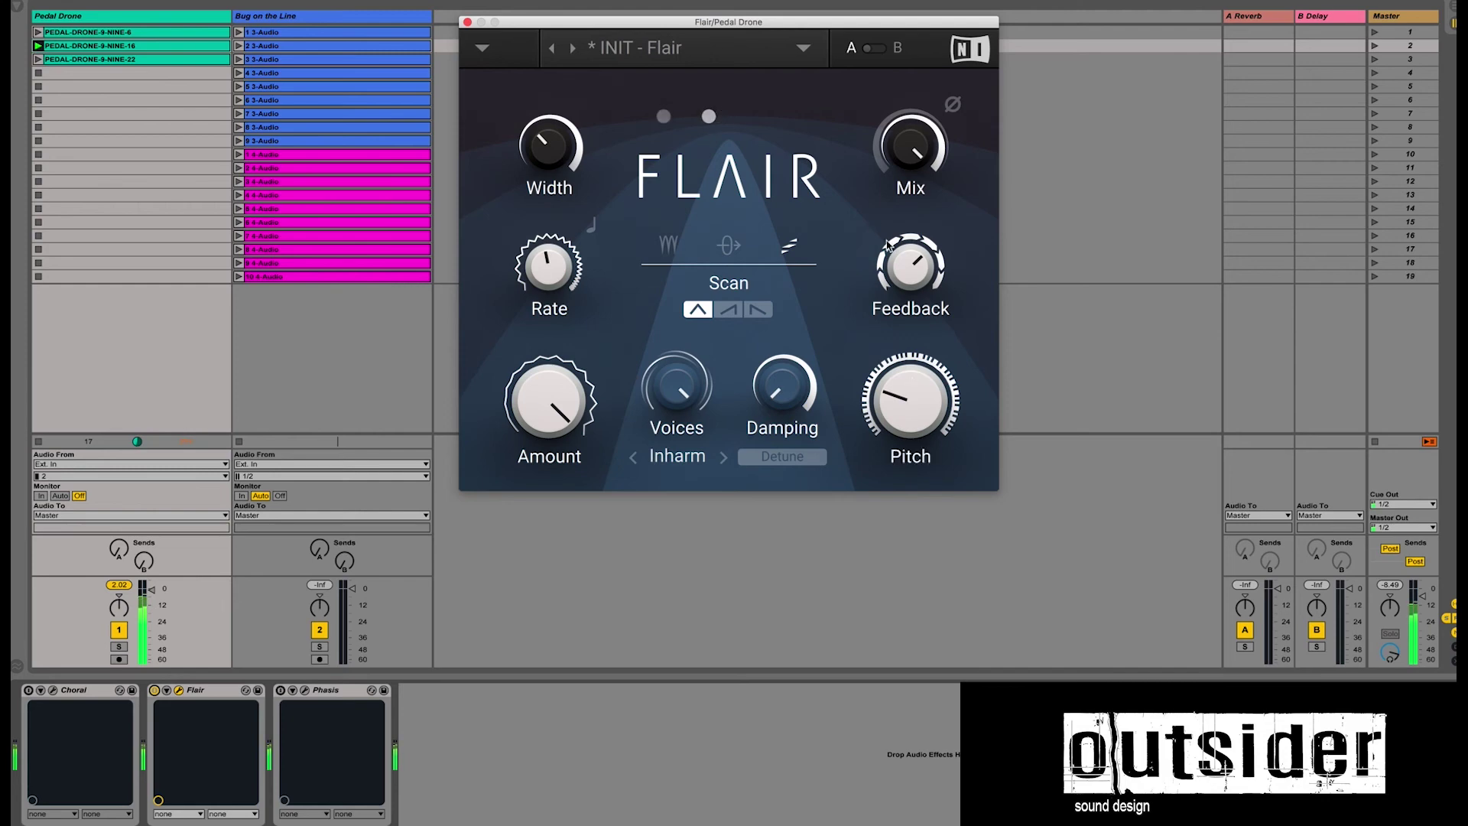
{"action": "left_click_drag", "start_coordinate": [910, 266], "coordinate": [910, 250]}
{"action": "left_click_drag", "start_coordinate": [549, 266], "coordinate": [549, 264]}
{"action": "left_click_drag", "start_coordinate": [549, 265], "coordinate": [549, 260]}
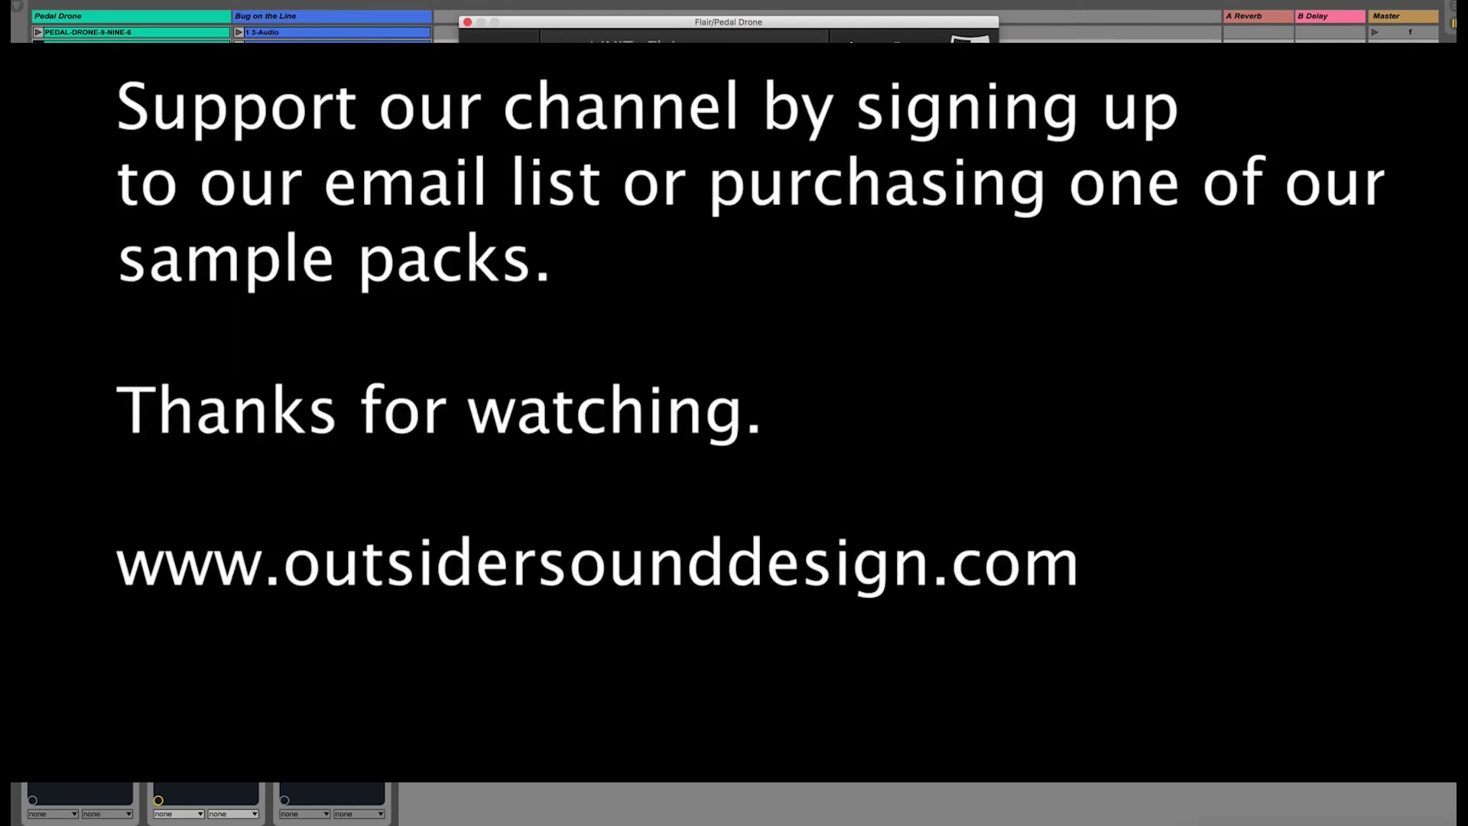